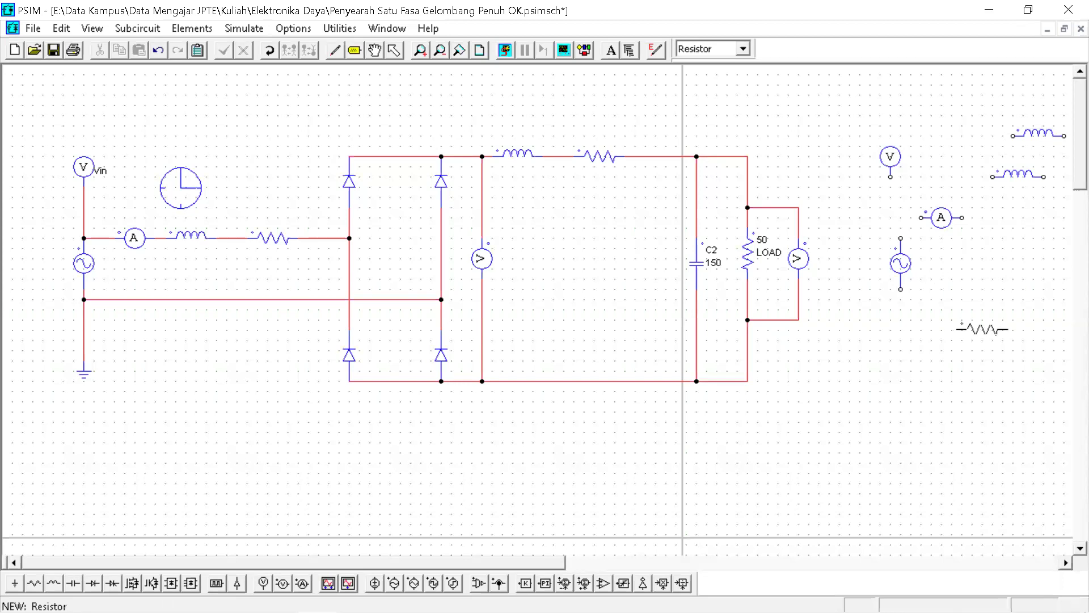
- Place a vertical resistor and, below it, a two-node voltage probe beside the loose practice components
right_click(982, 328)
click(1033, 266)
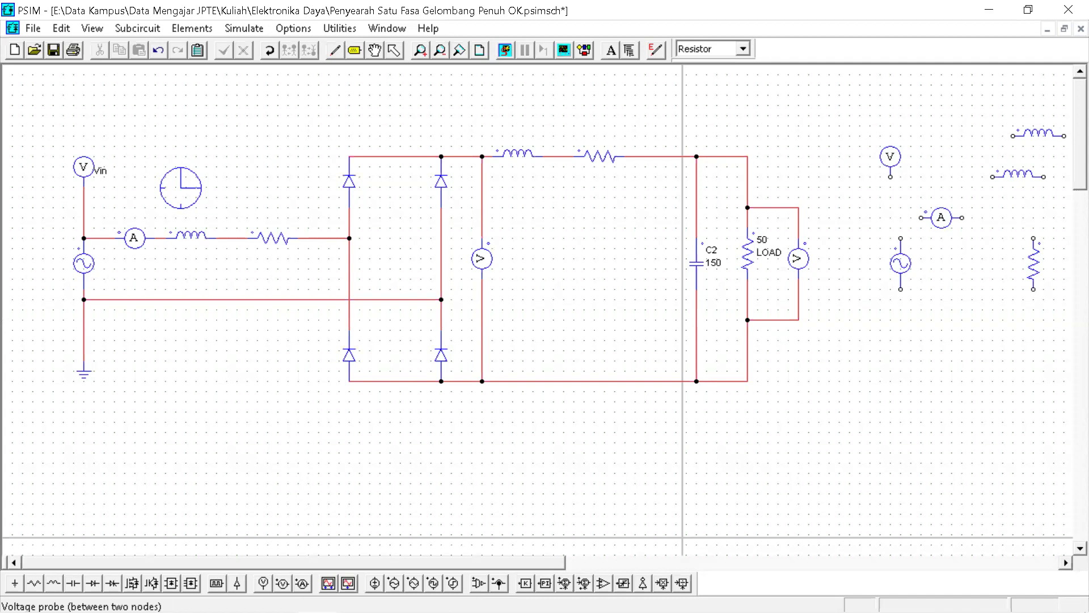
click(283, 583)
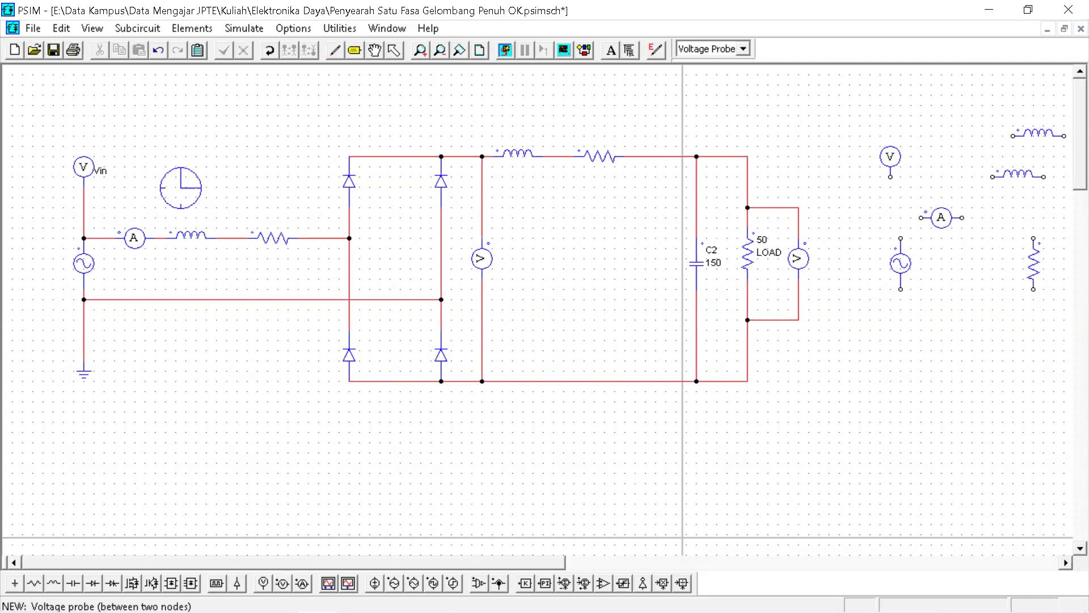
right_click(1025, 352)
click(1032, 350)
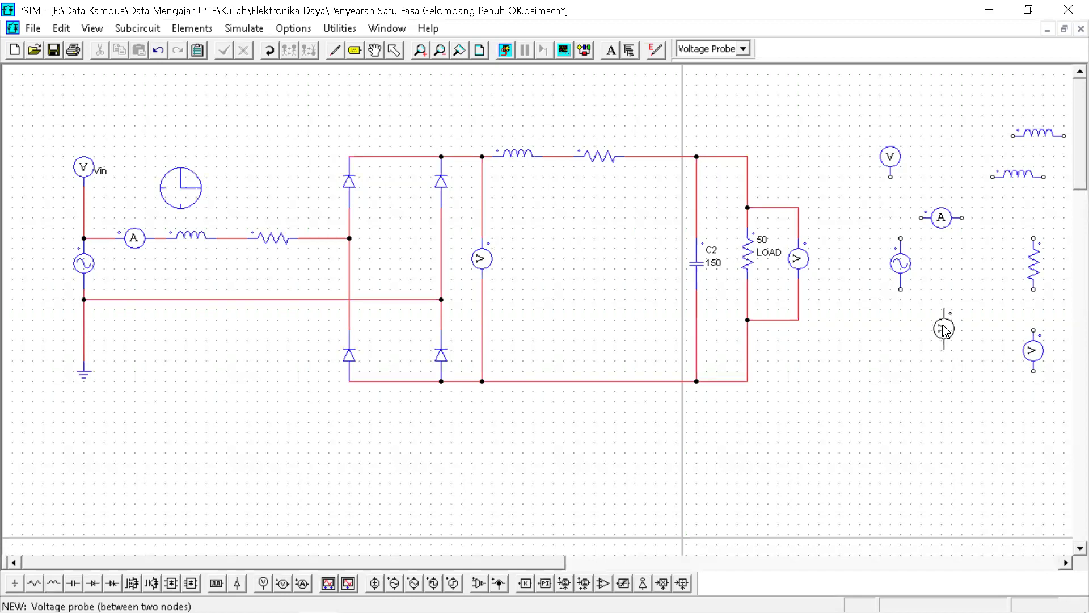
key(Escape)
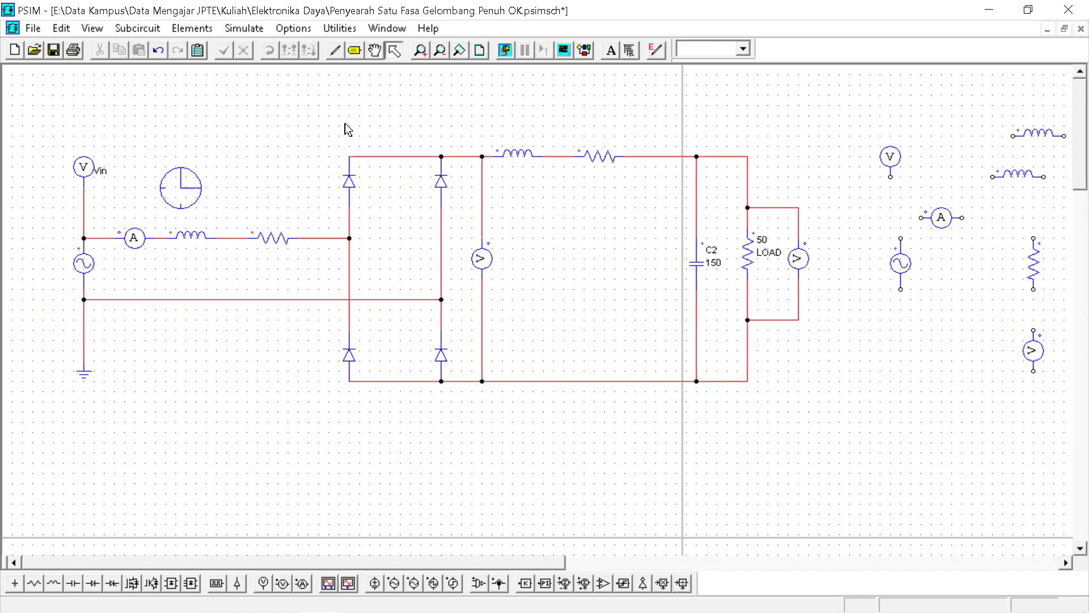
- Add a ground below the loose sine source and wire the source to the ground and through the ammeter to the lower inductor
click(336, 52)
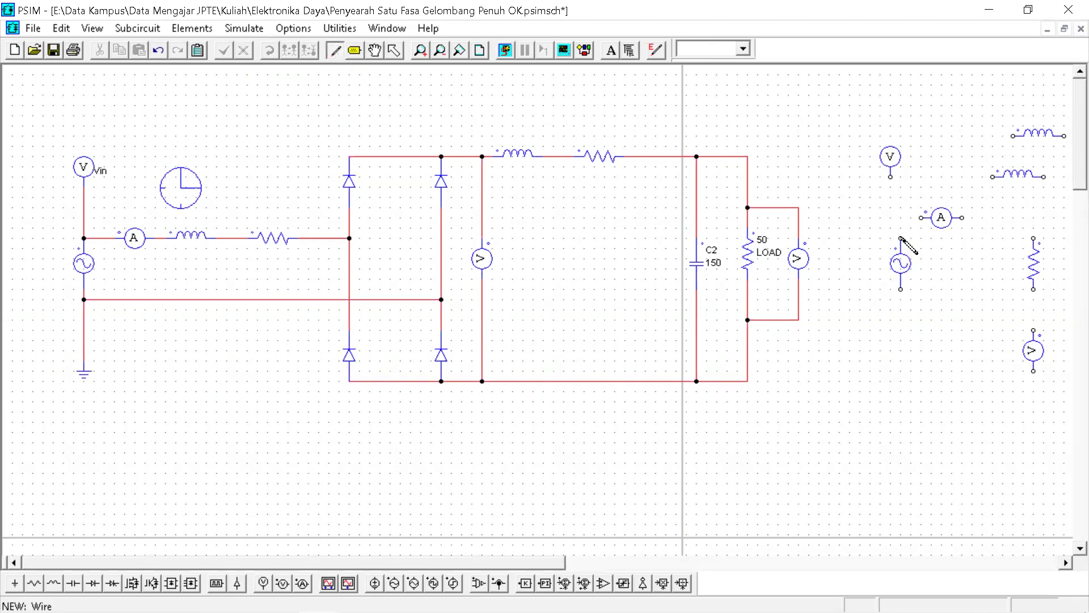
drag(901, 239, 920, 219)
click(15, 583)
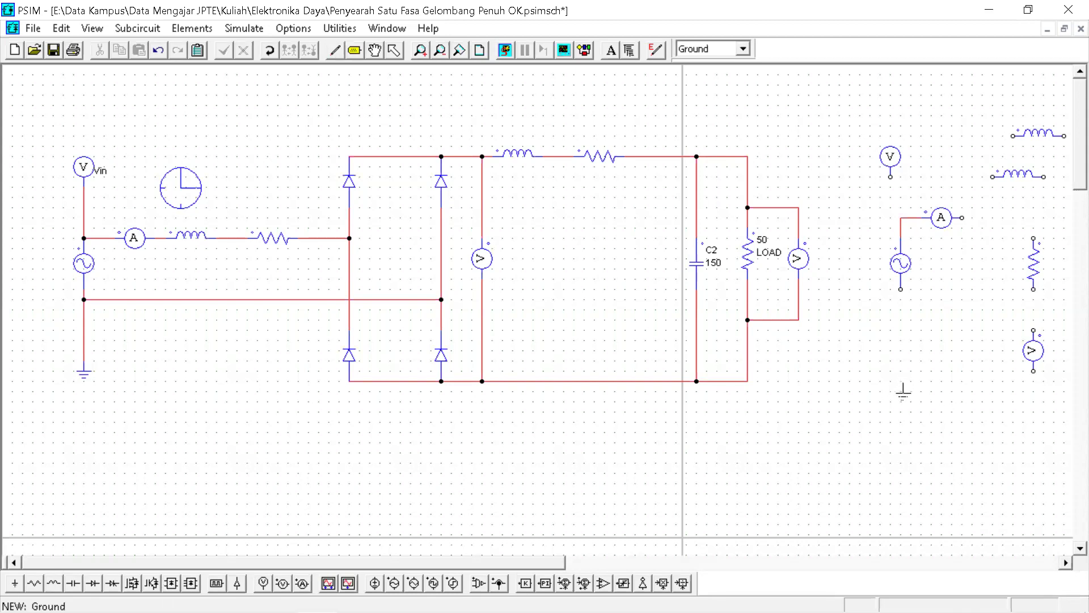
click(900, 381)
click(336, 49)
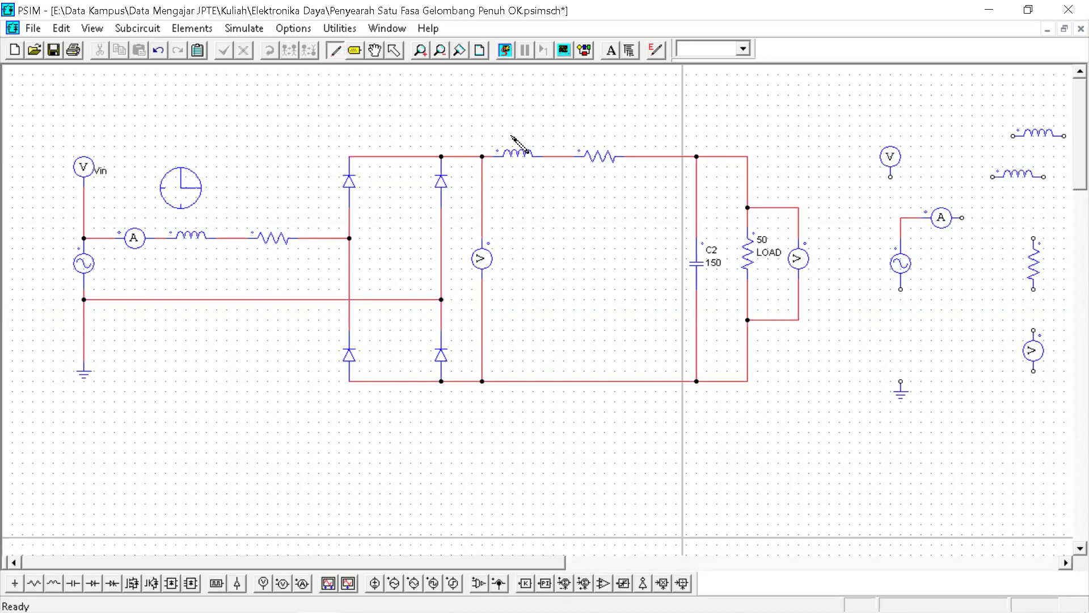
drag(901, 289, 901, 381)
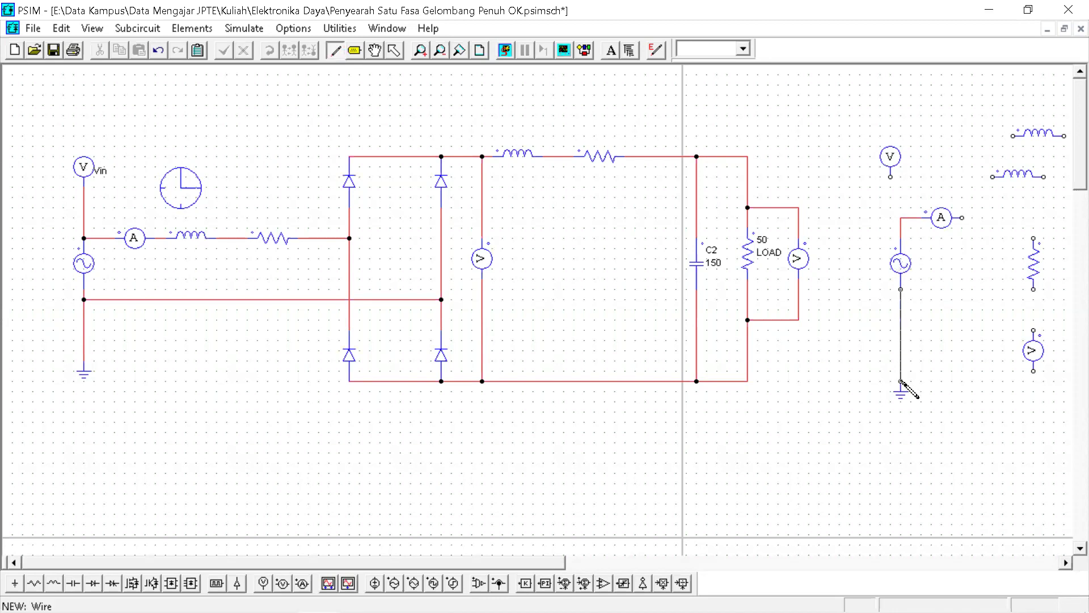
drag(962, 218, 993, 176)
- Open the schematic Rangkaian Penyearah Satu Fasa Gelombang Penuh SInyal Bagus.psimsch from the Elektronika Daya folder
click(36, 35)
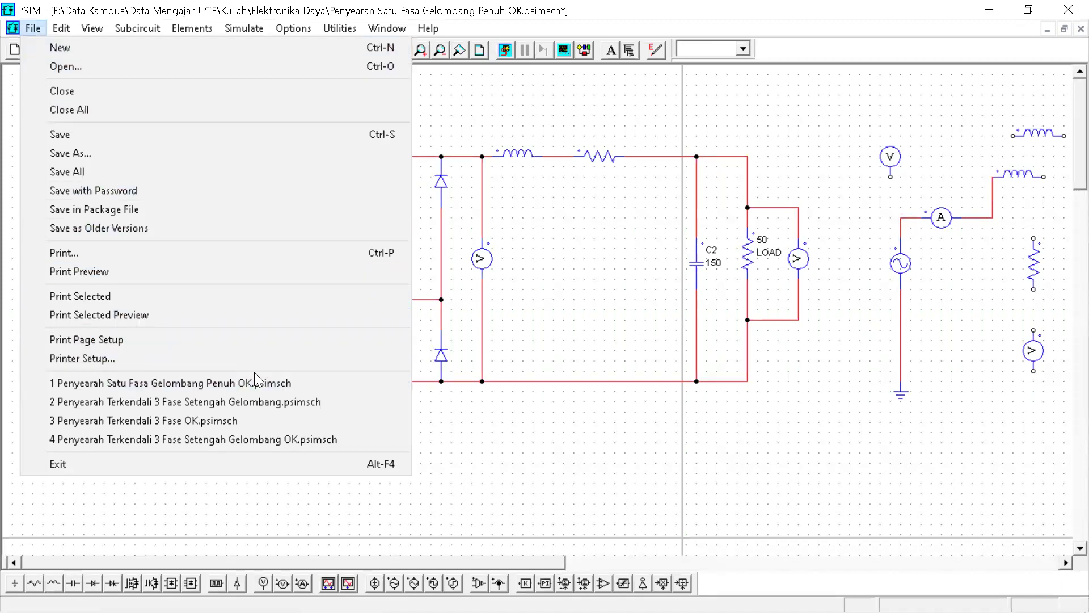
click(86, 72)
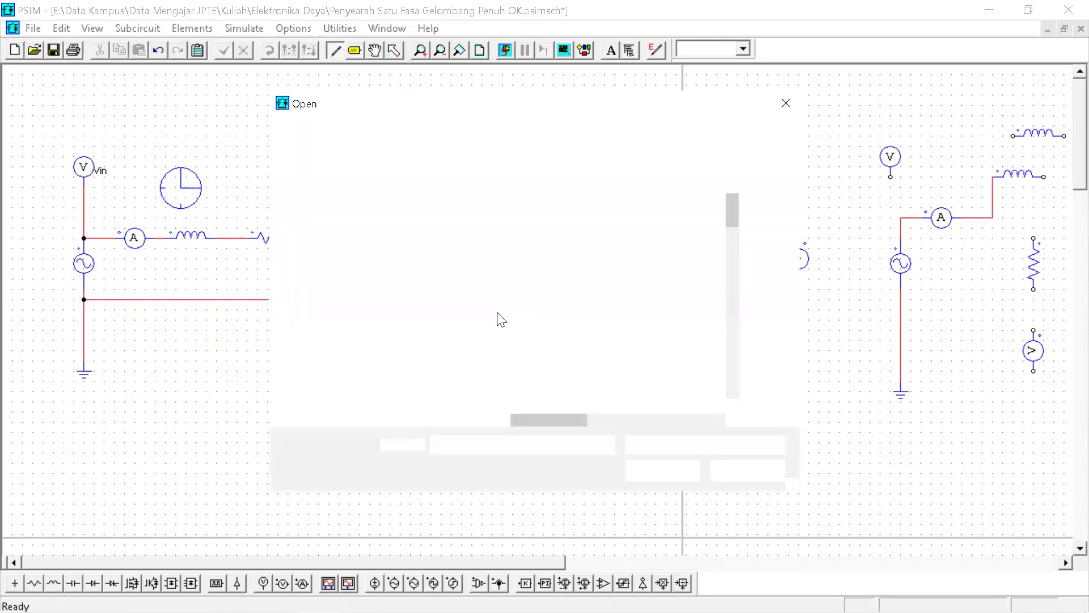
scroll(588, 338, down, 8)
scroll(589, 337, down, 6)
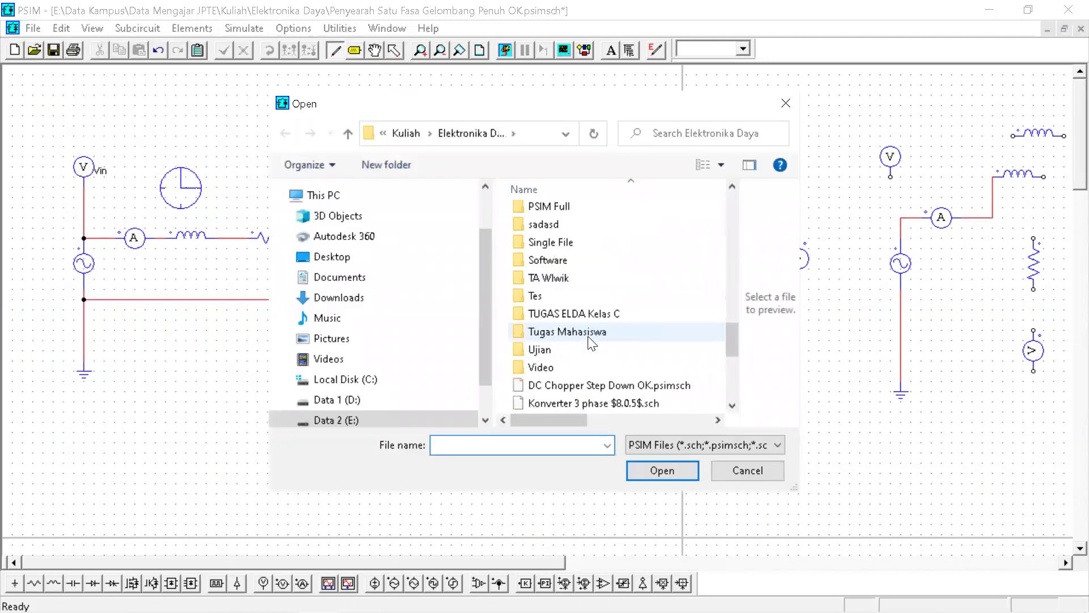
scroll(662, 410, down, 1)
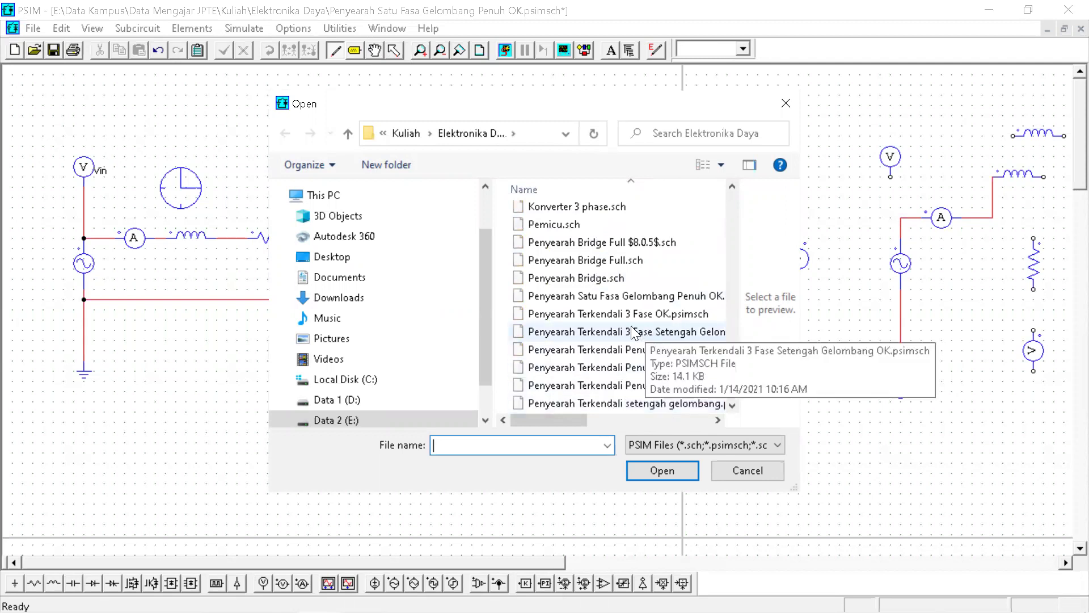
scroll(622, 306, down, 1)
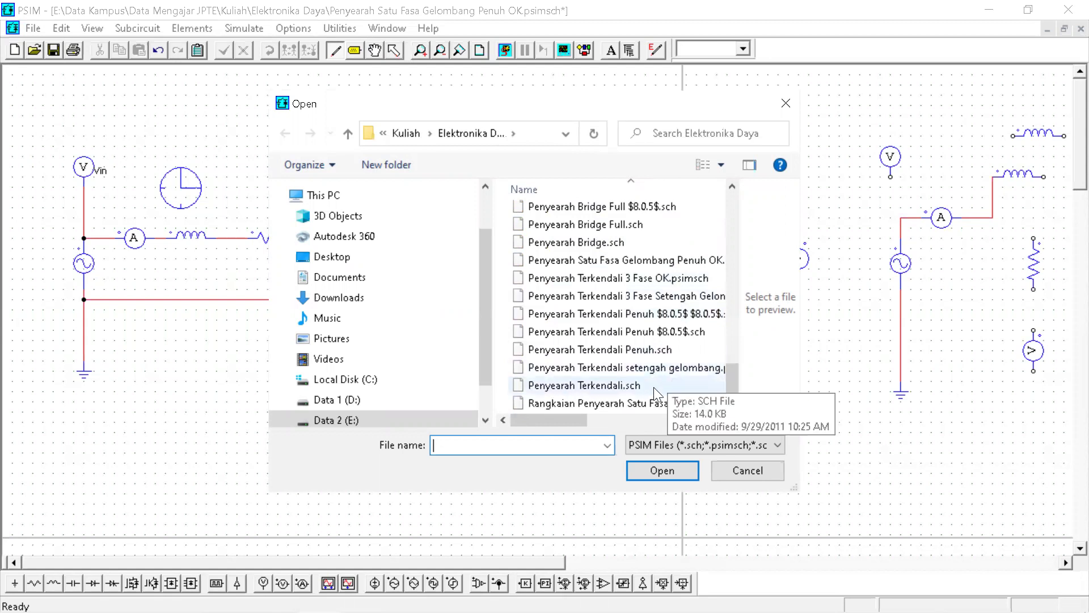
double_click(660, 404)
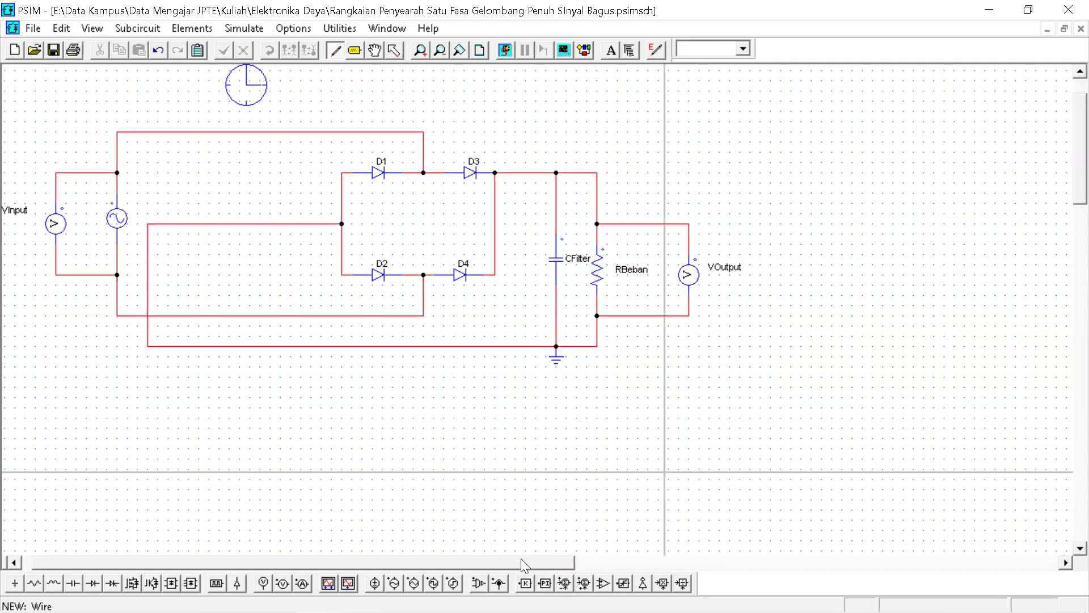
- Examine the peak amplitude and frequency of the sinusoidal voltage source beside the VInput probe
drag(520, 564, 474, 563)
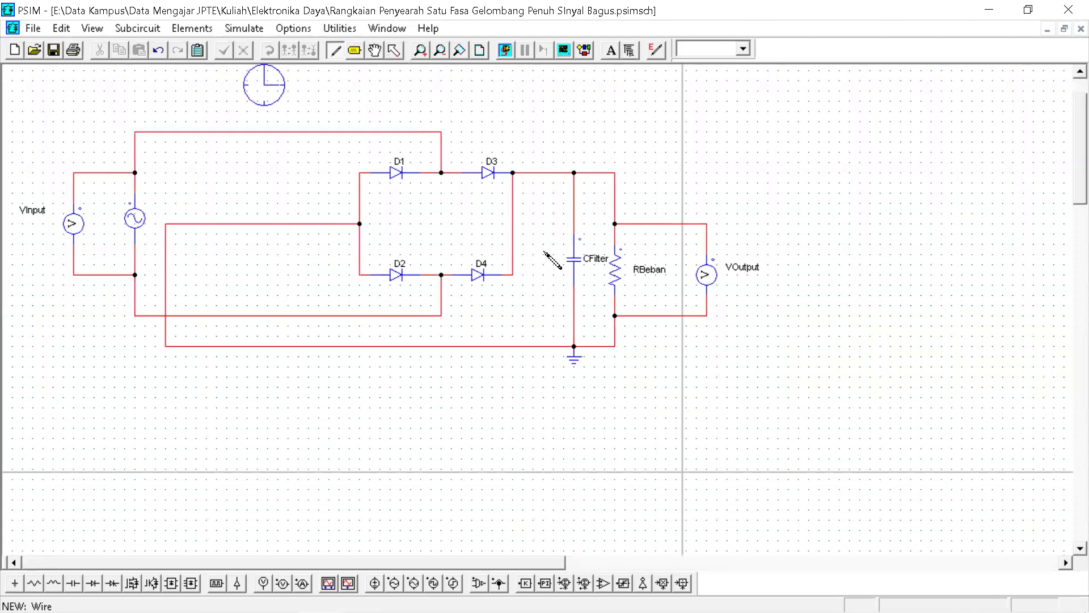
scroll(406, 277, up, 1)
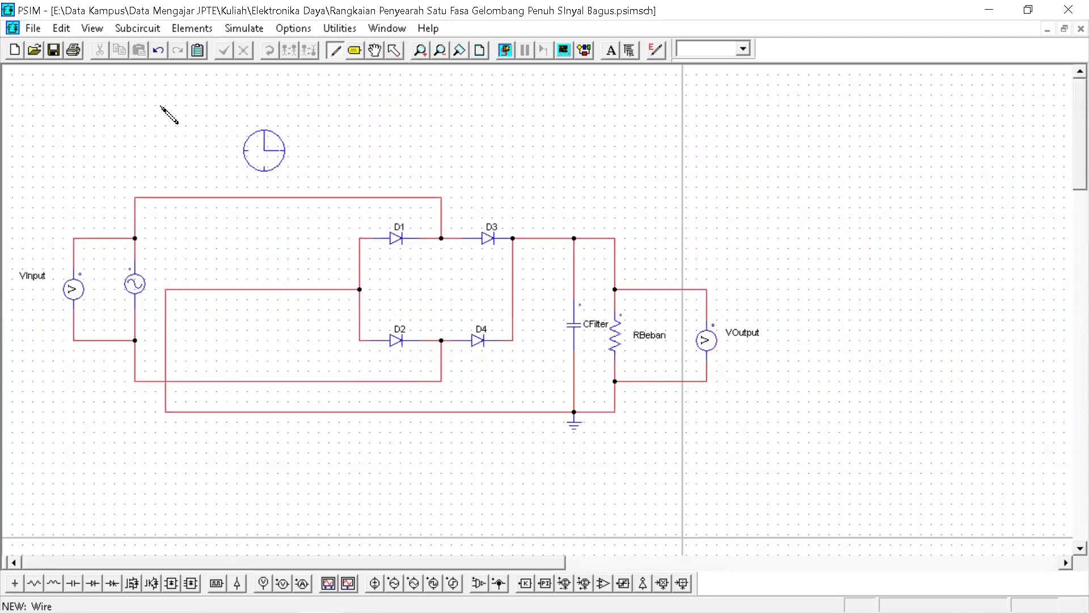
click(393, 51)
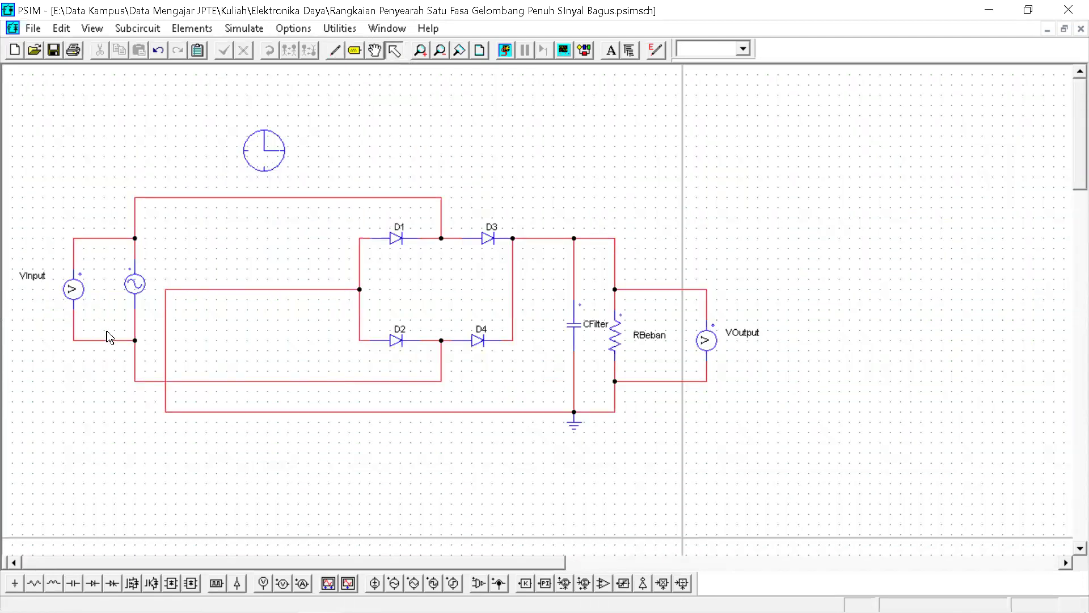
click(131, 281)
double_click(131, 283)
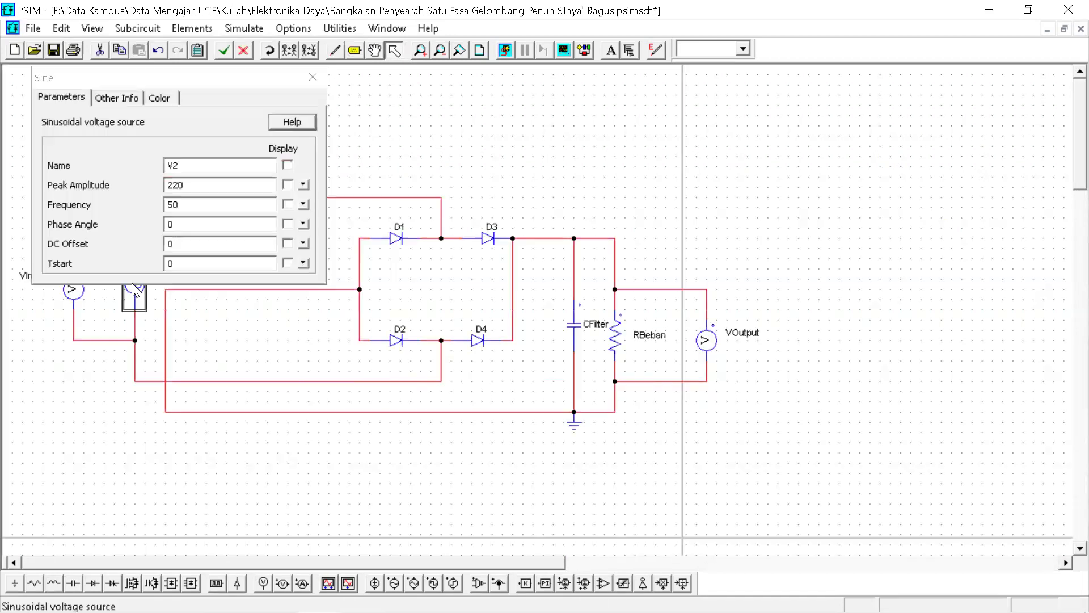
click(210, 184)
click(202, 209)
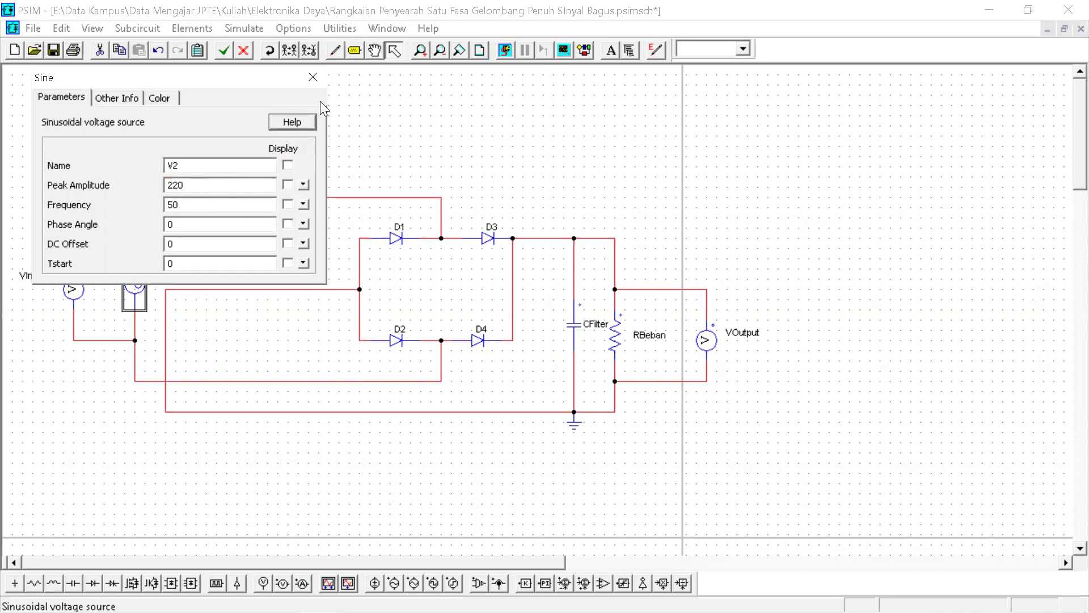
click(320, 84)
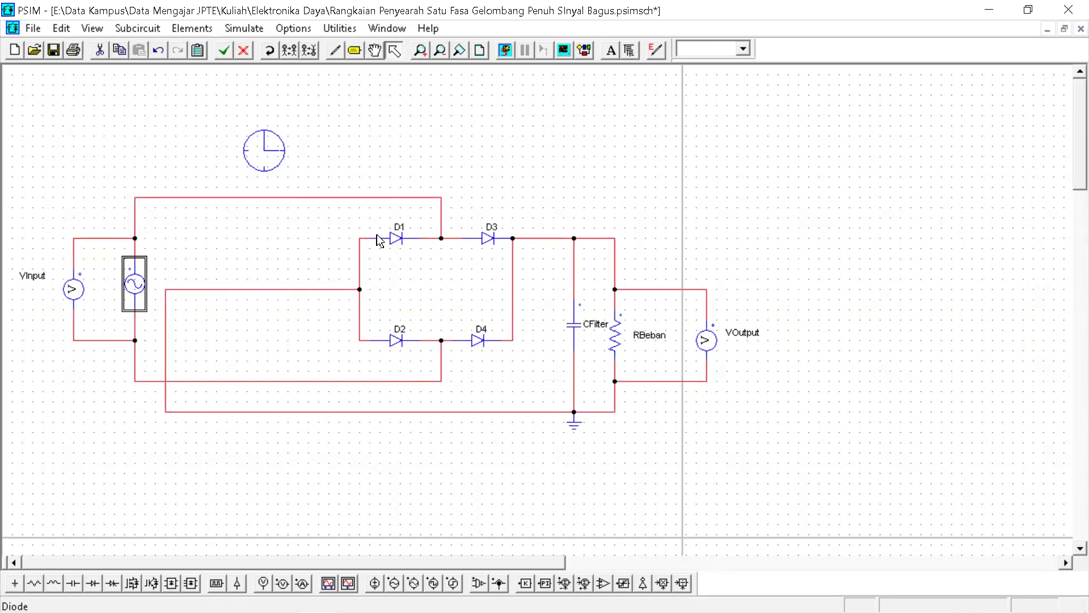
- Open the controlled rectifier schematic Penyearah Terkendali Penuh $8.0.5$ $8.0.5$.sch
click(34, 50)
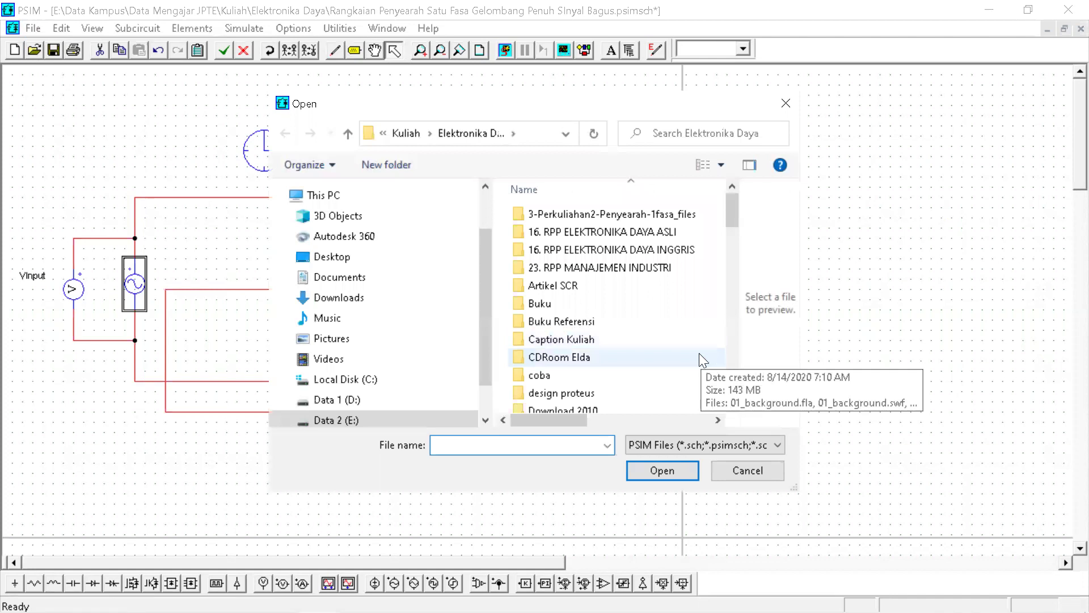
scroll(701, 352, down, 12)
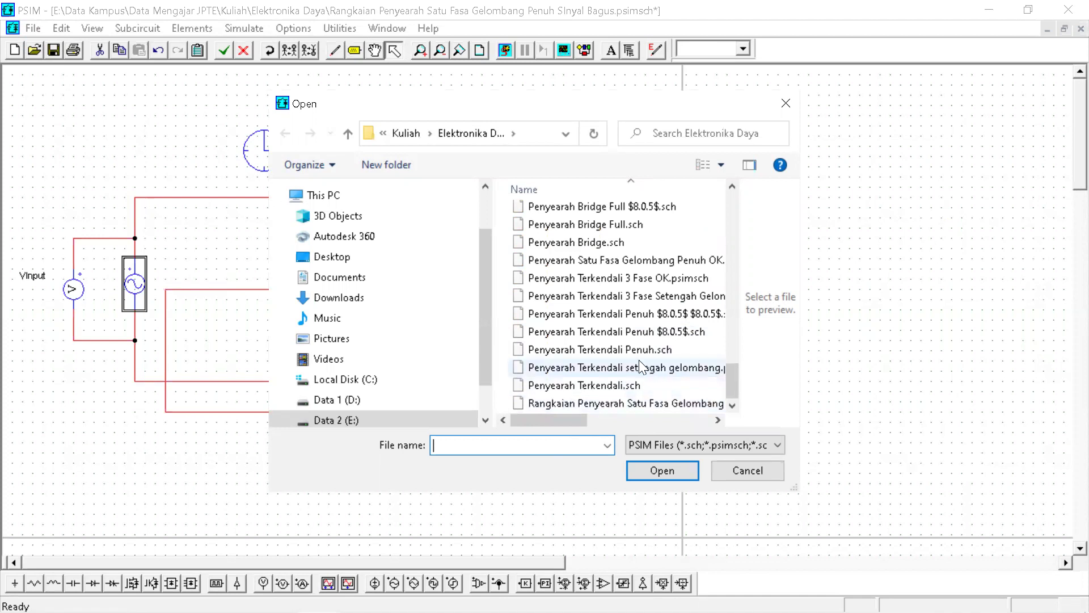
double_click(648, 313)
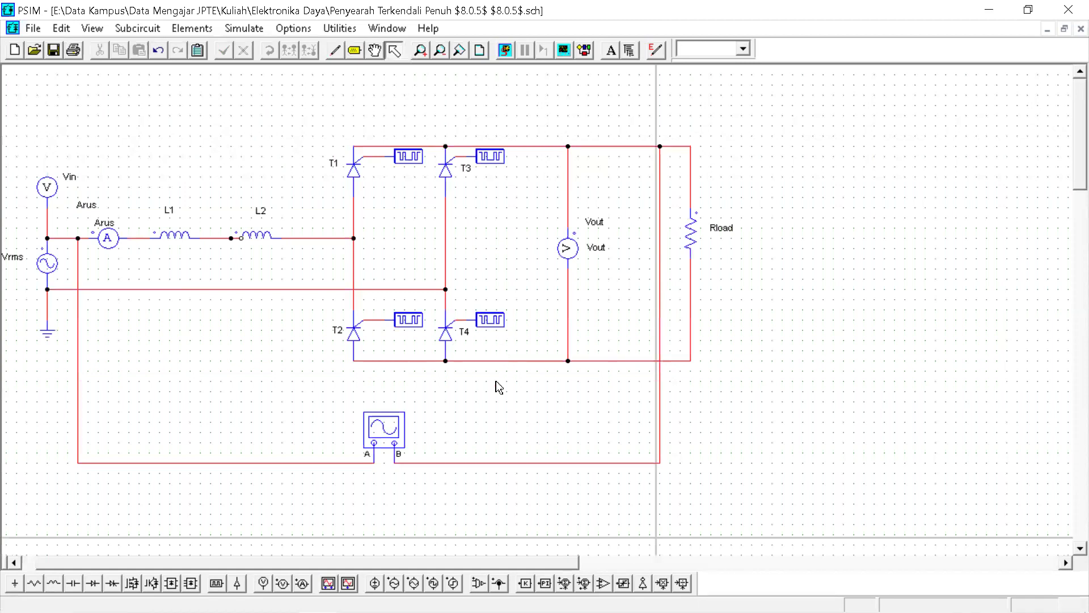
- Examine the parameters of the Vrms sinusoidal voltage source in the thyristor rectifier circuit
drag(531, 565, 488, 565)
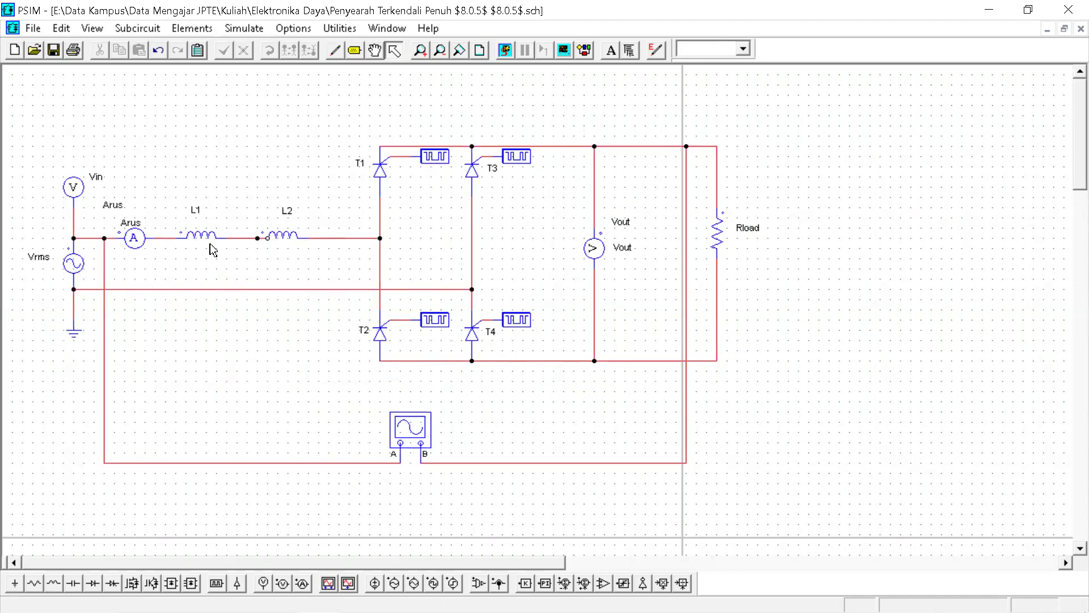
double_click(73, 272)
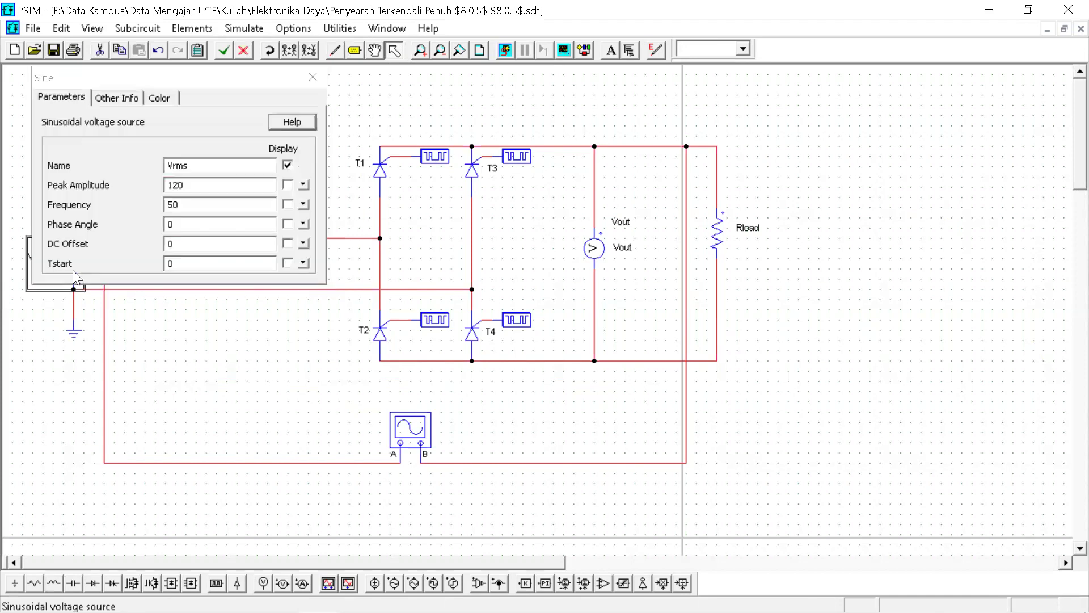
click(191, 190)
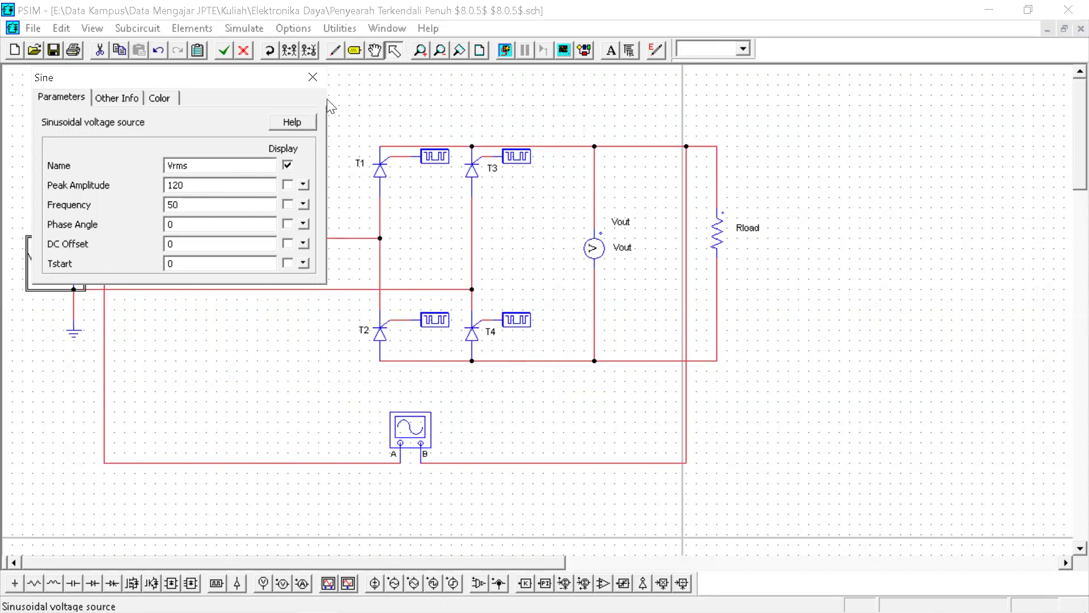
click(312, 76)
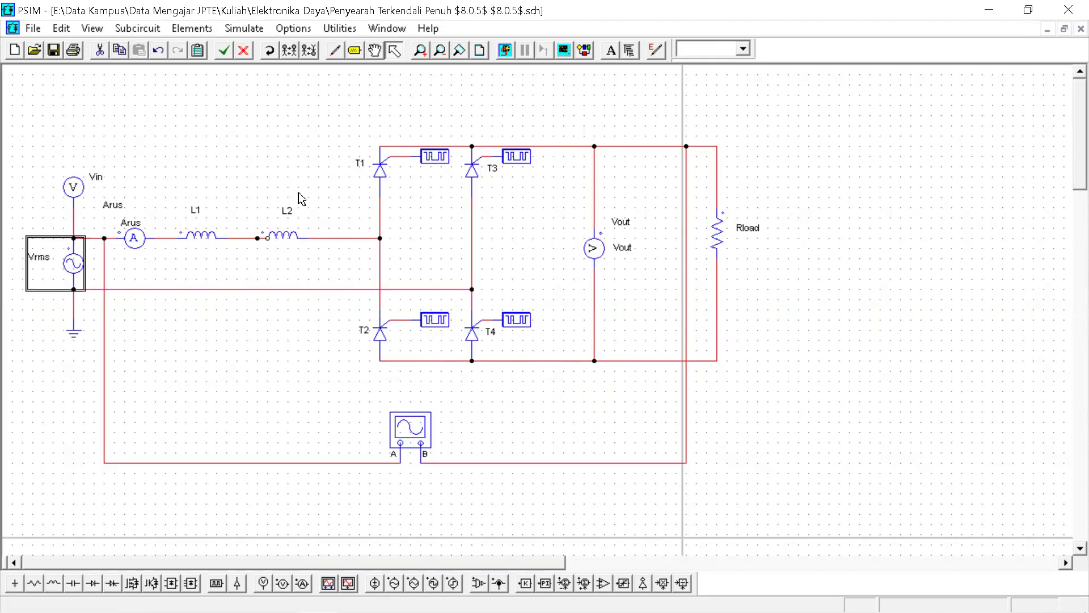
- Check the inductance settings of the series inductors L1 and L2
double_click(197, 241)
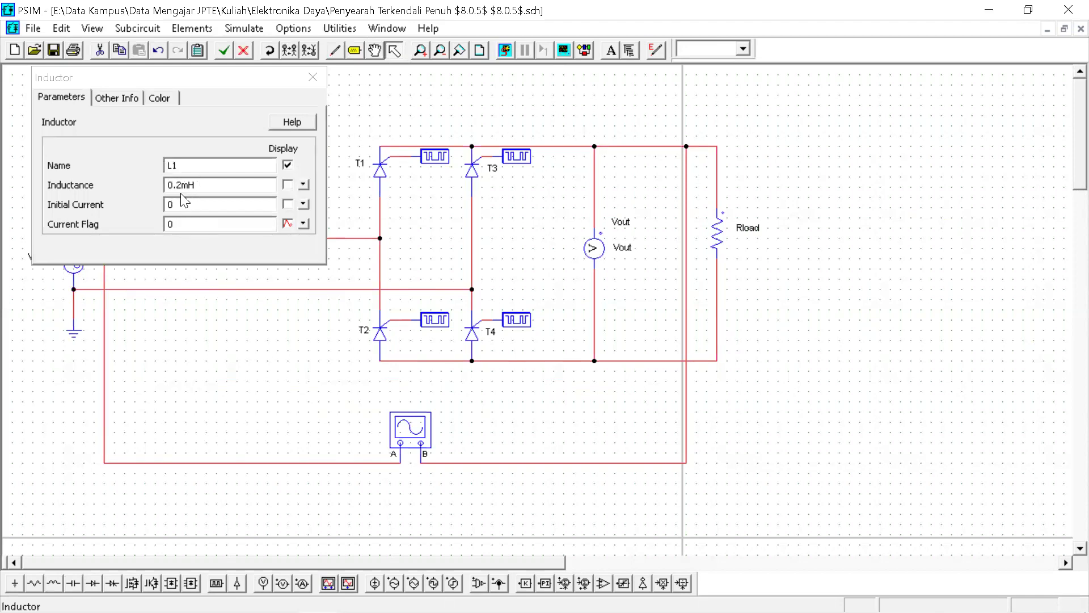
click(311, 85)
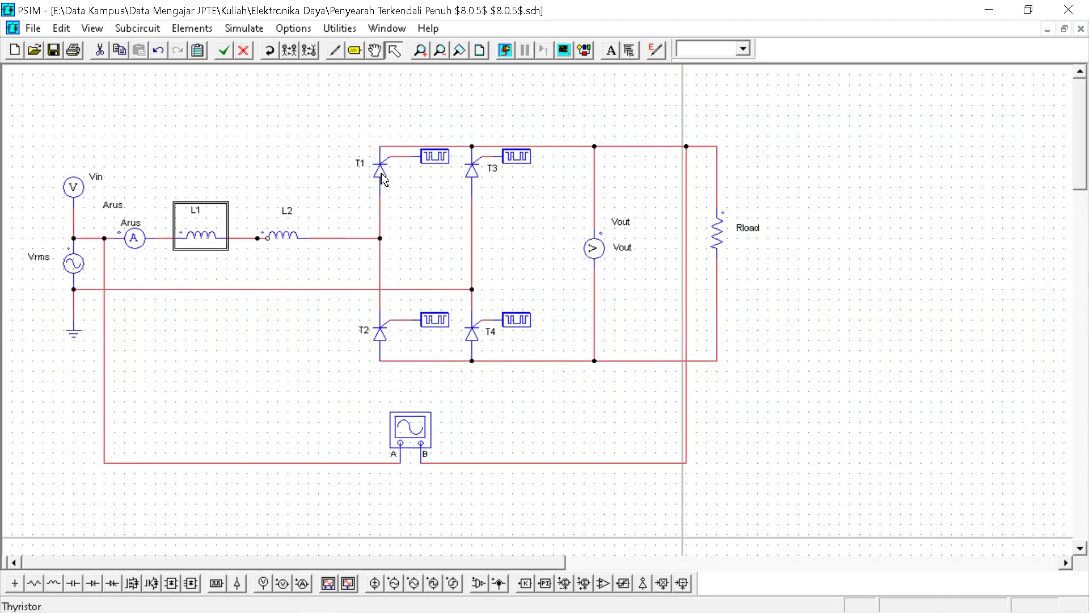
double_click(280, 236)
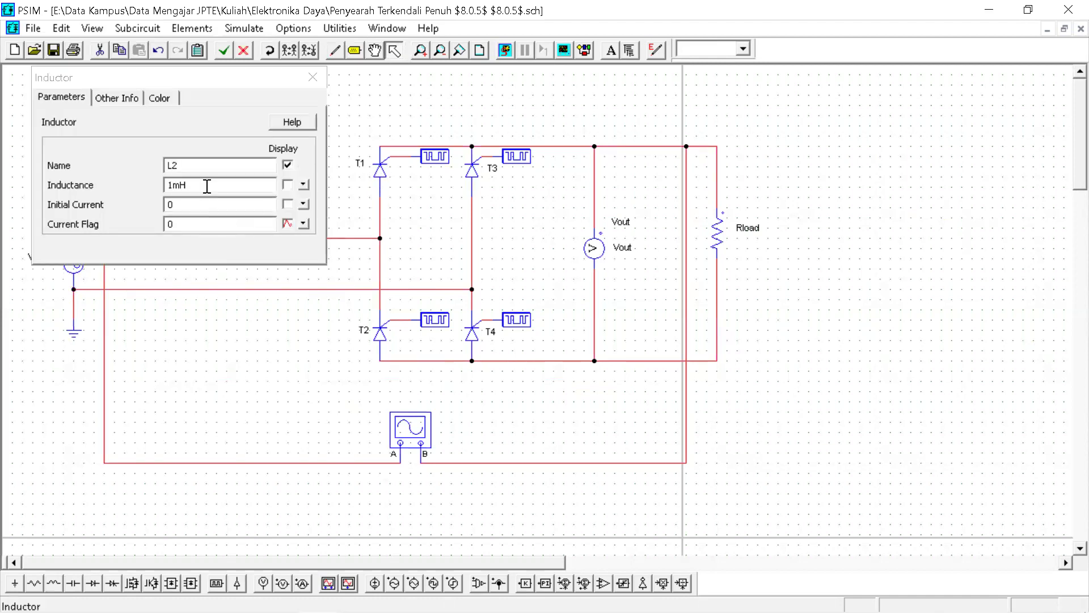
click(313, 77)
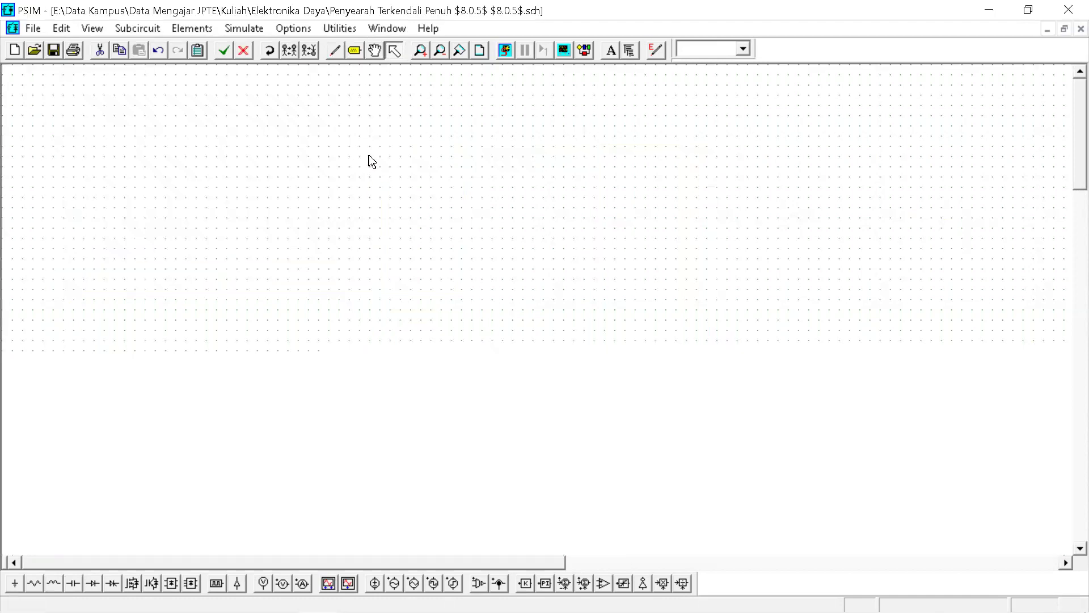
- Check the resistance of Rload and the frequency and switching points of thyristor T3's gating block
double_click(716, 237)
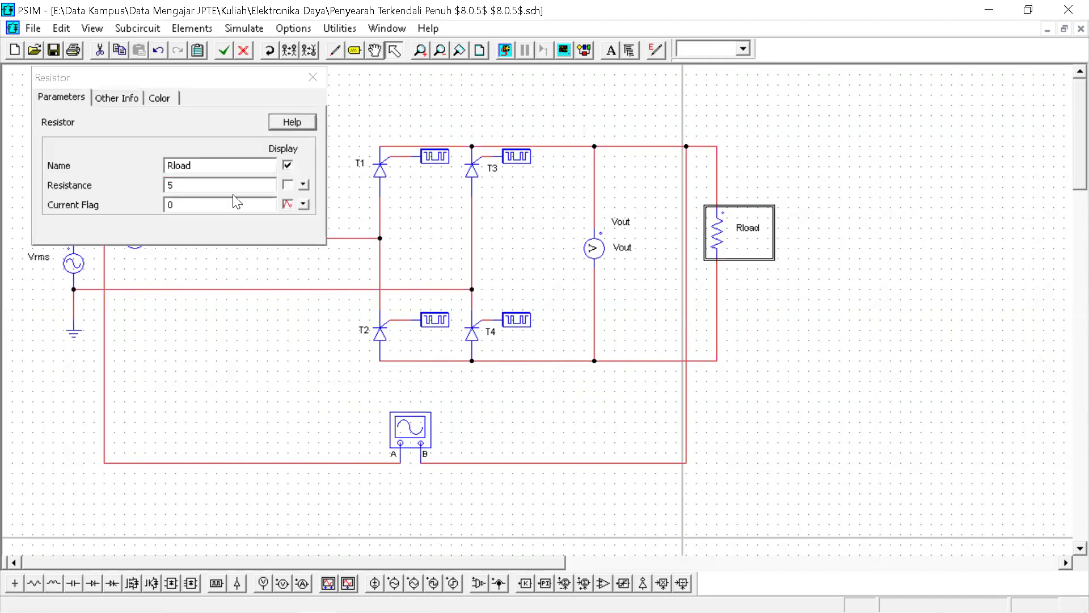
click(312, 77)
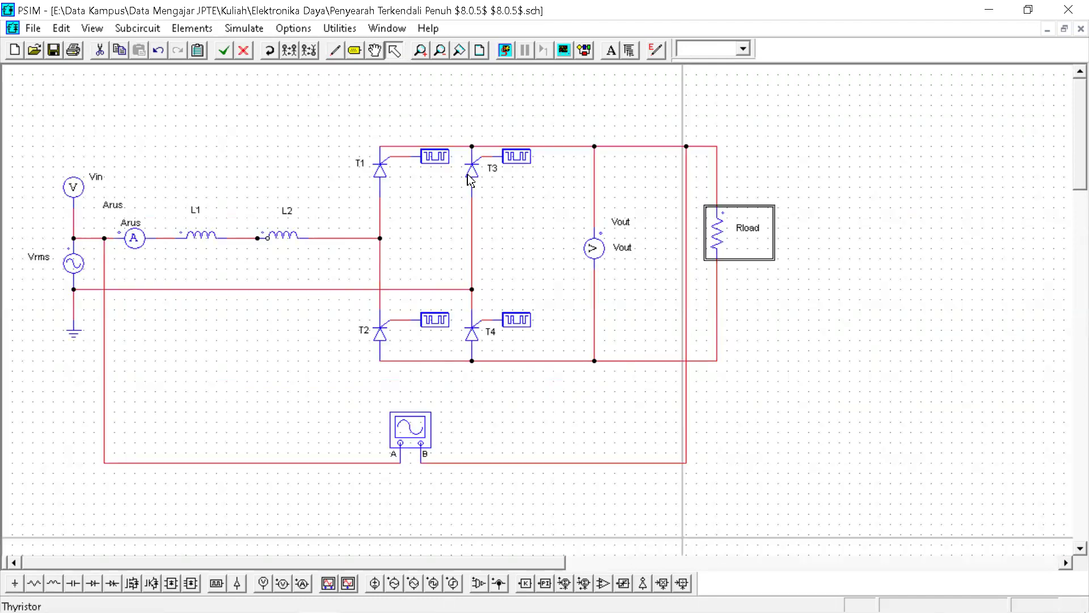
double_click(518, 158)
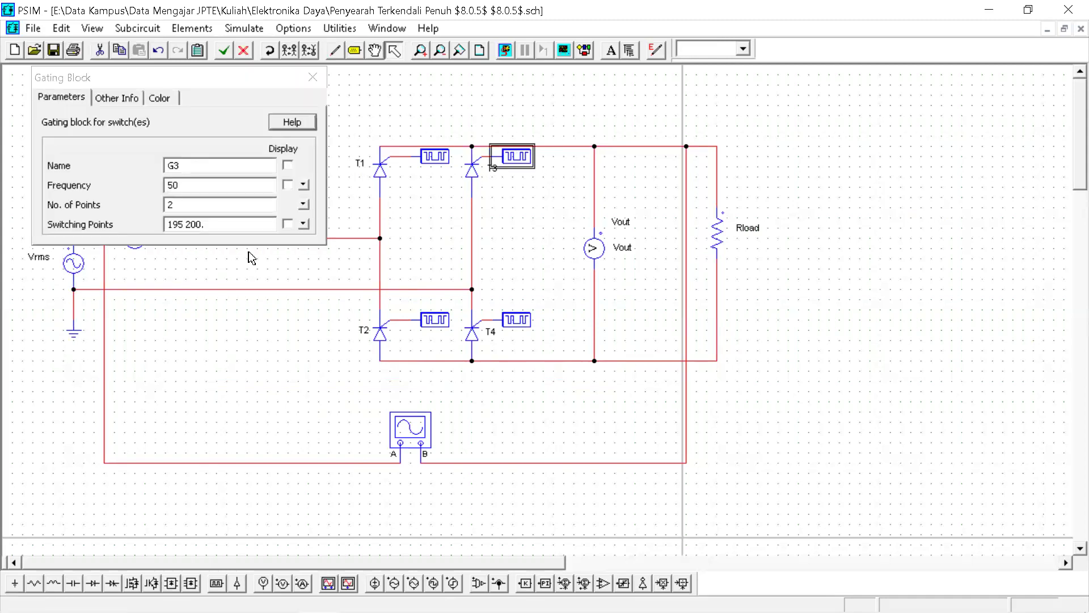
click(312, 76)
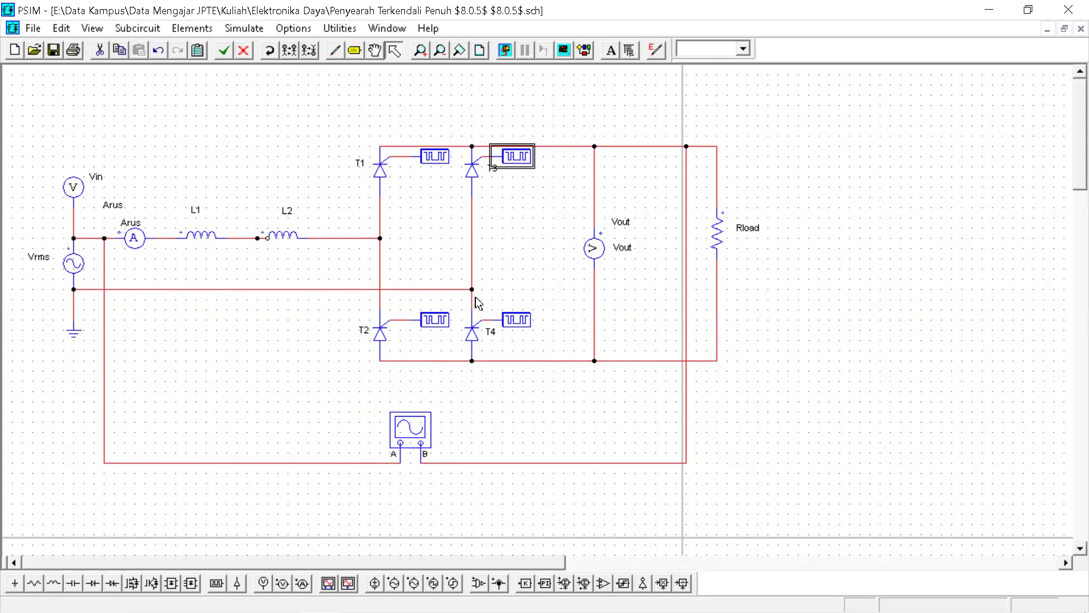
- Move thyristor T3's name label slightly lower so it clears its gating block
click(492, 169)
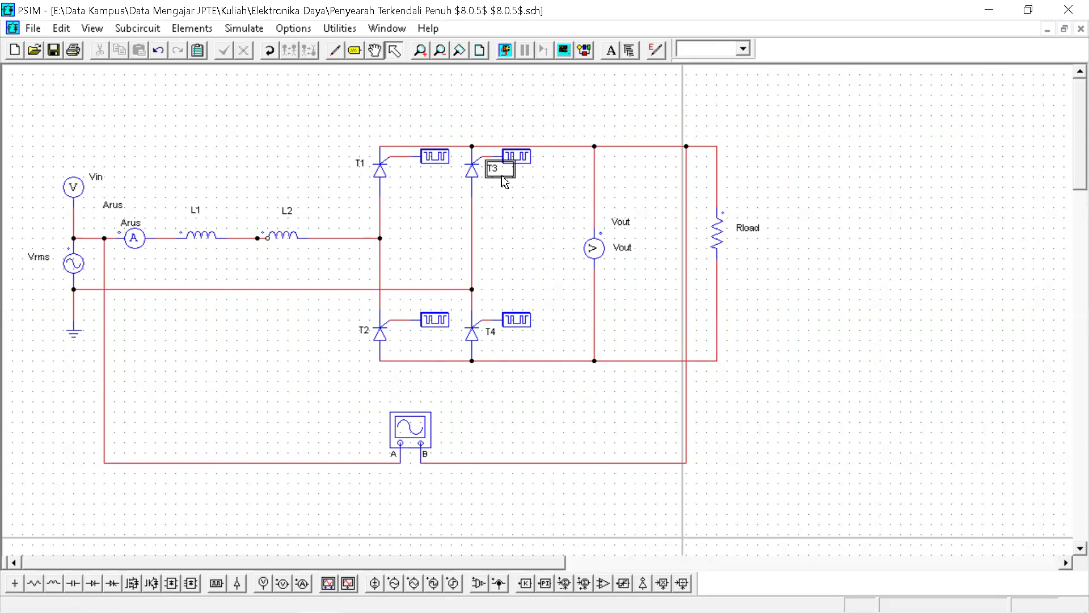
drag(502, 177, 507, 188)
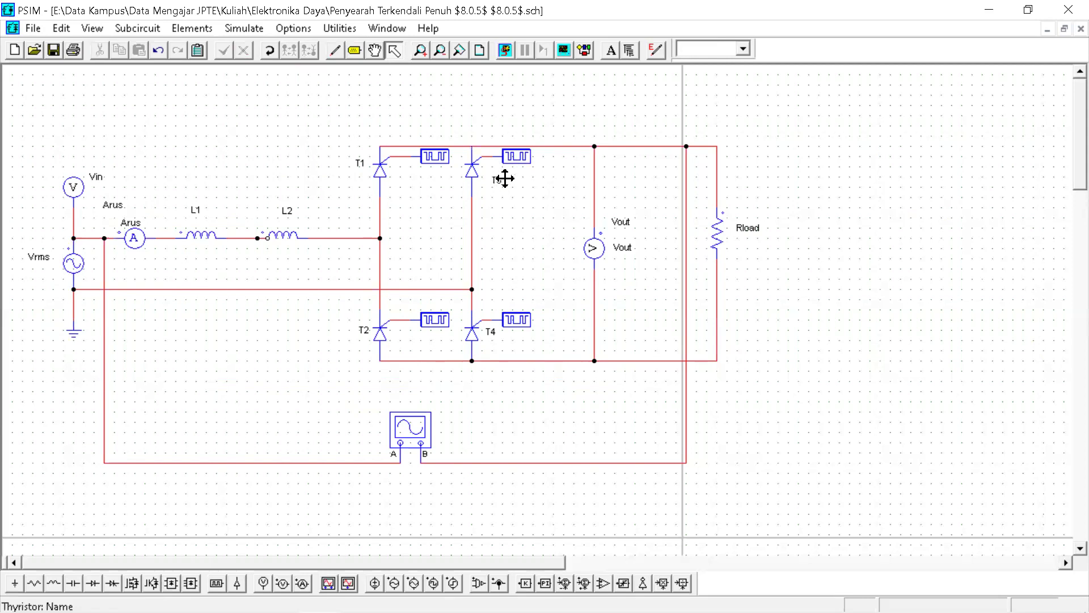
click(347, 273)
- Check the frequency and switching points of the gating blocks on thyristors T4 and T1
double_click(515, 320)
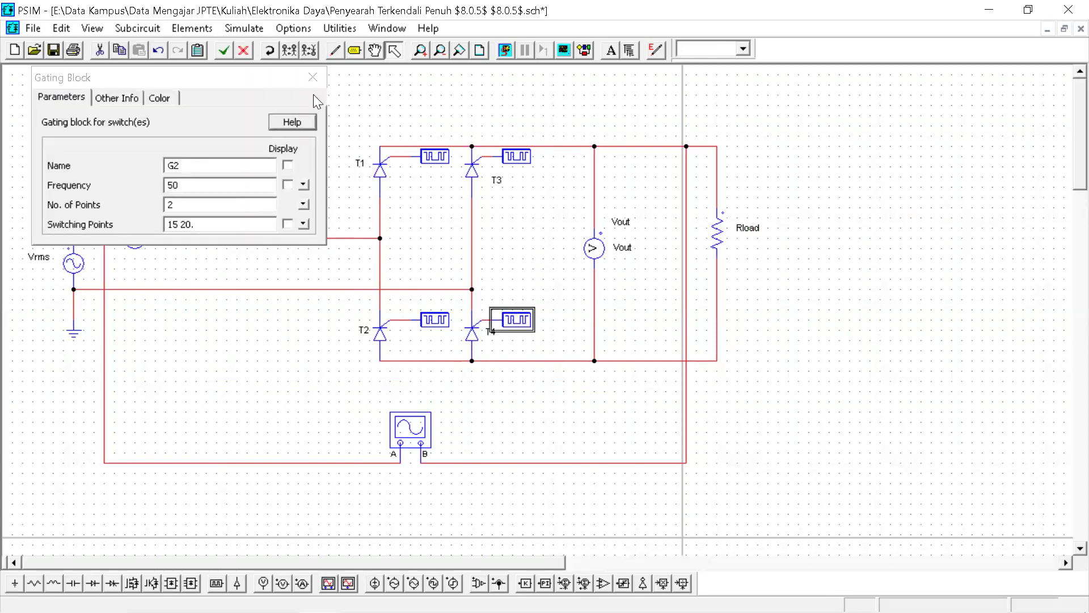
click(313, 77)
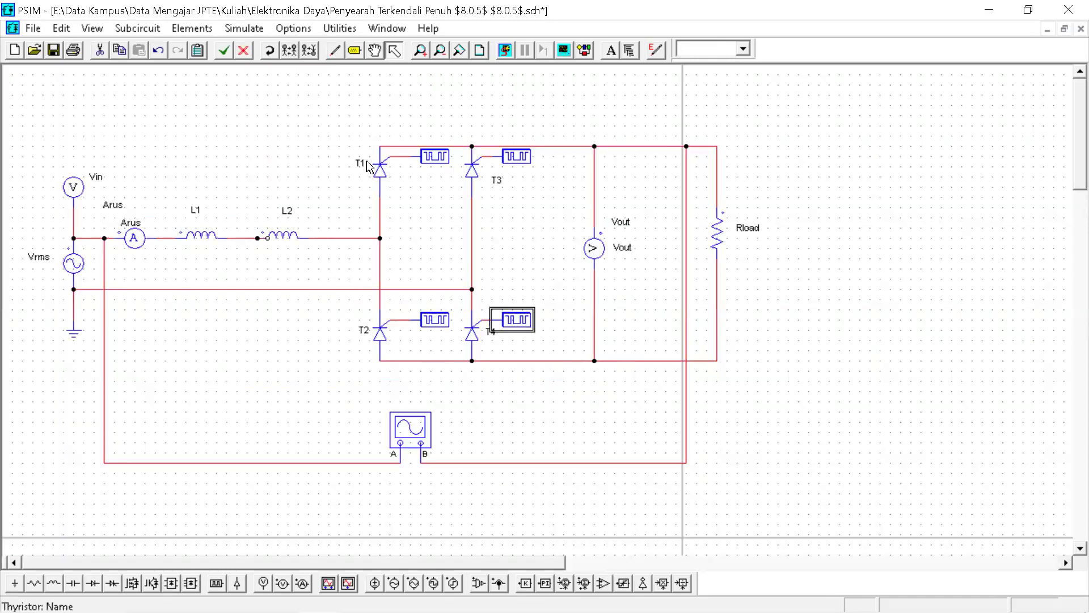
double_click(437, 161)
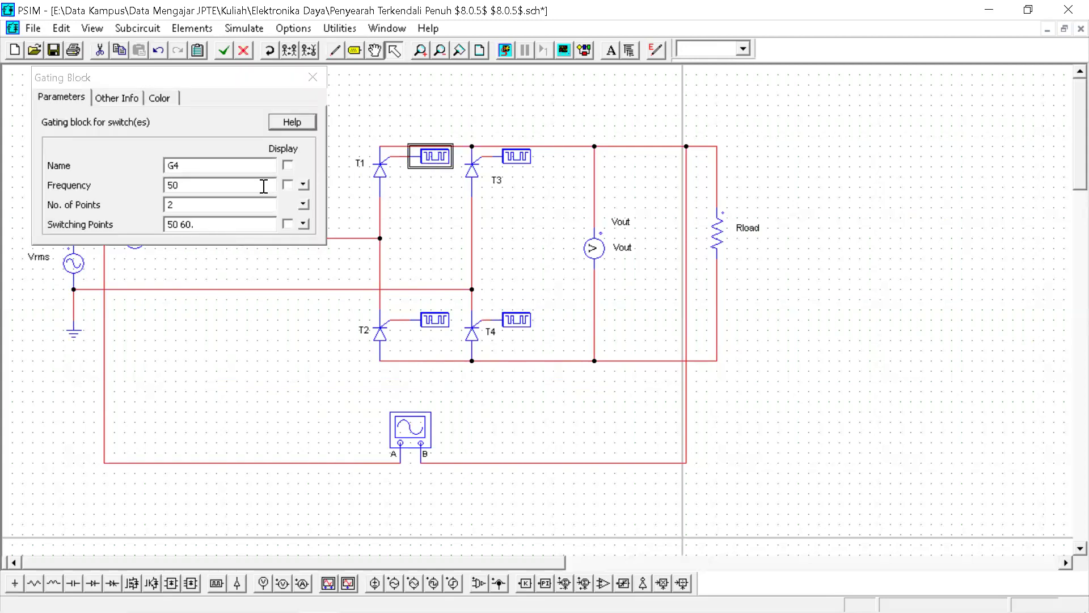
click(313, 77)
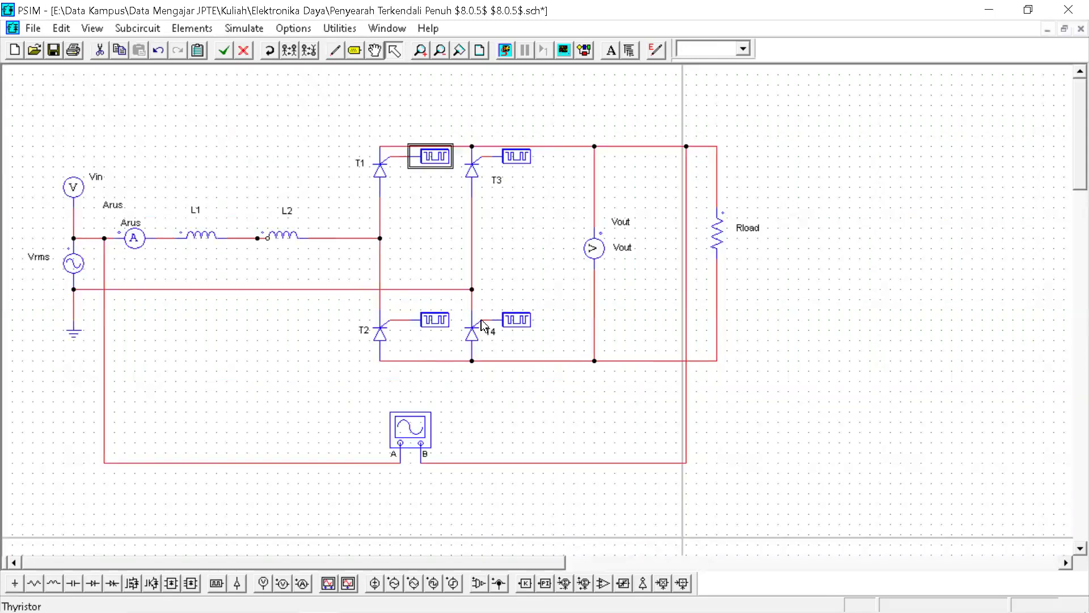
- Set the first switching point of thyristor T4's gating block to 50
double_click(514, 319)
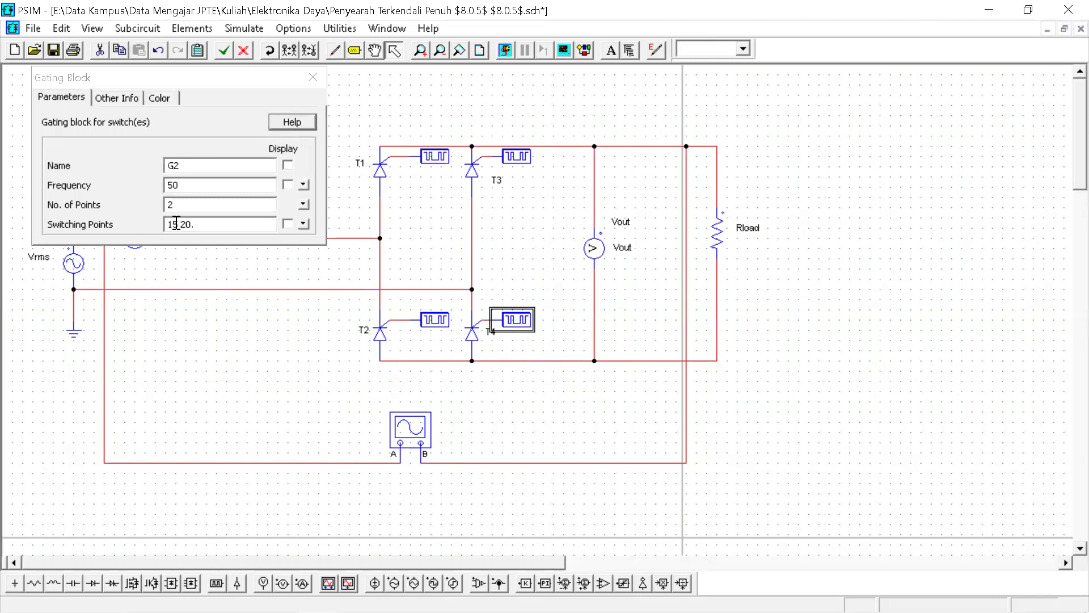
drag(173, 225, 158, 228)
key(BackSpace)
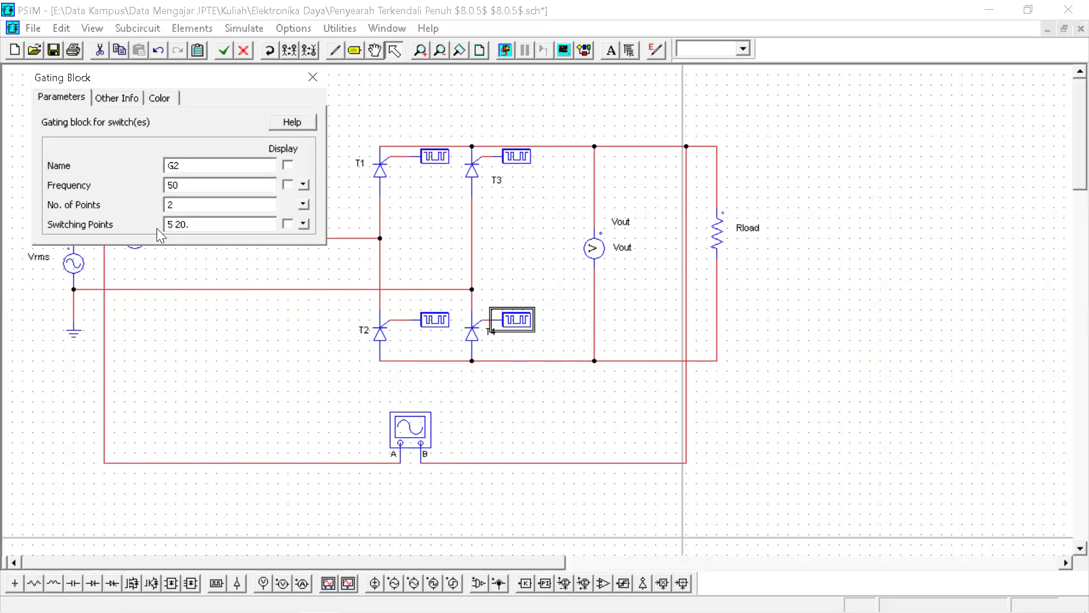
text(0)
click(313, 76)
- Replace the first switching point of thyristor T3's gating block with a new firing angle
double_click(519, 161)
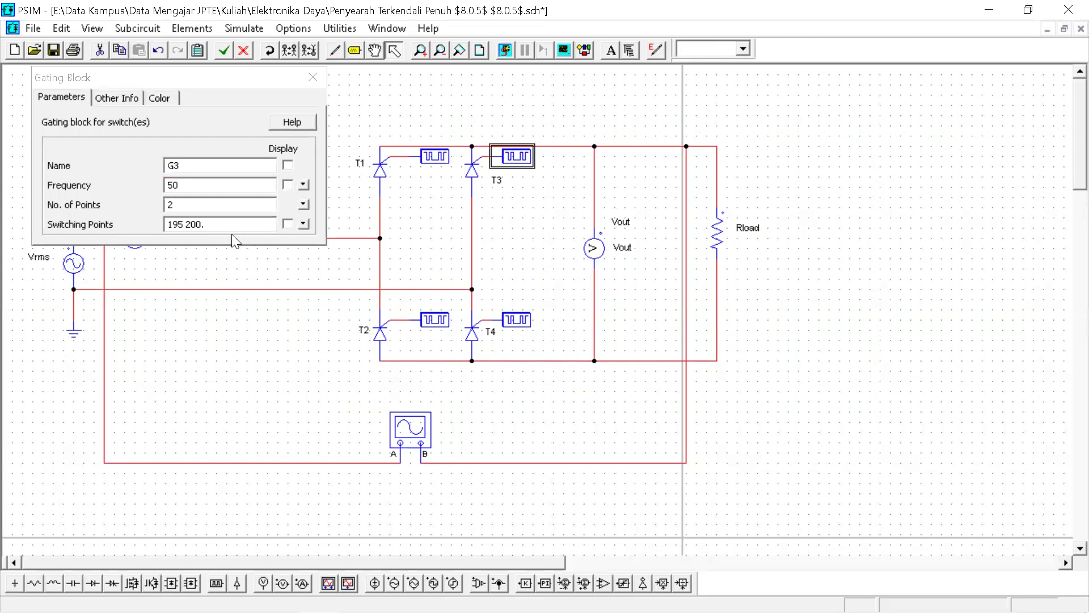
drag(179, 224, 147, 224)
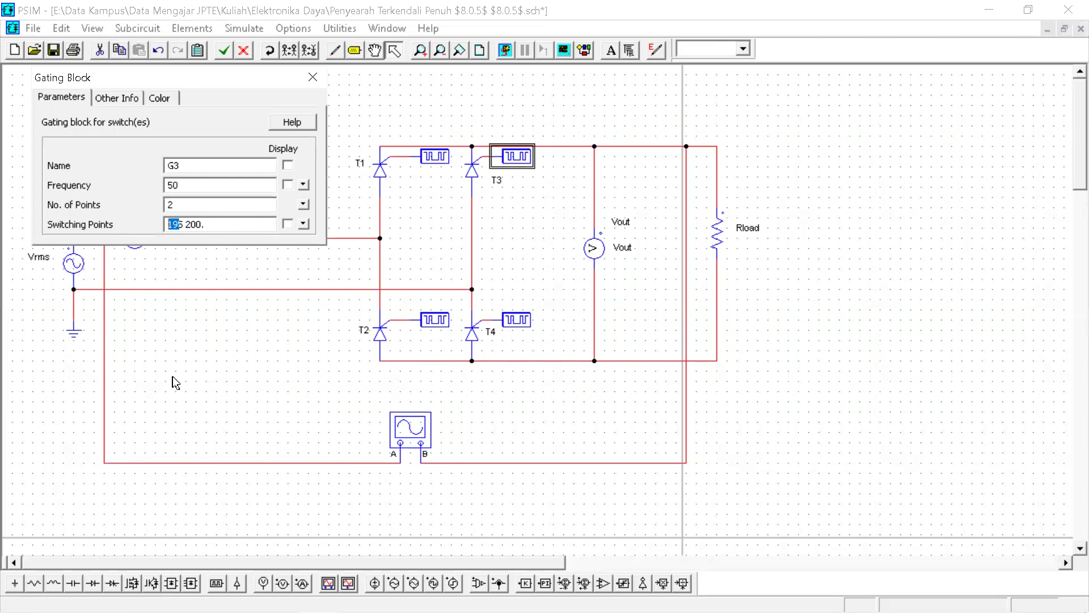
key(BackSpace)
text(30)
click(312, 77)
- Set the switching points of thyristor T2's gating block to 230 and 240
double_click(434, 321)
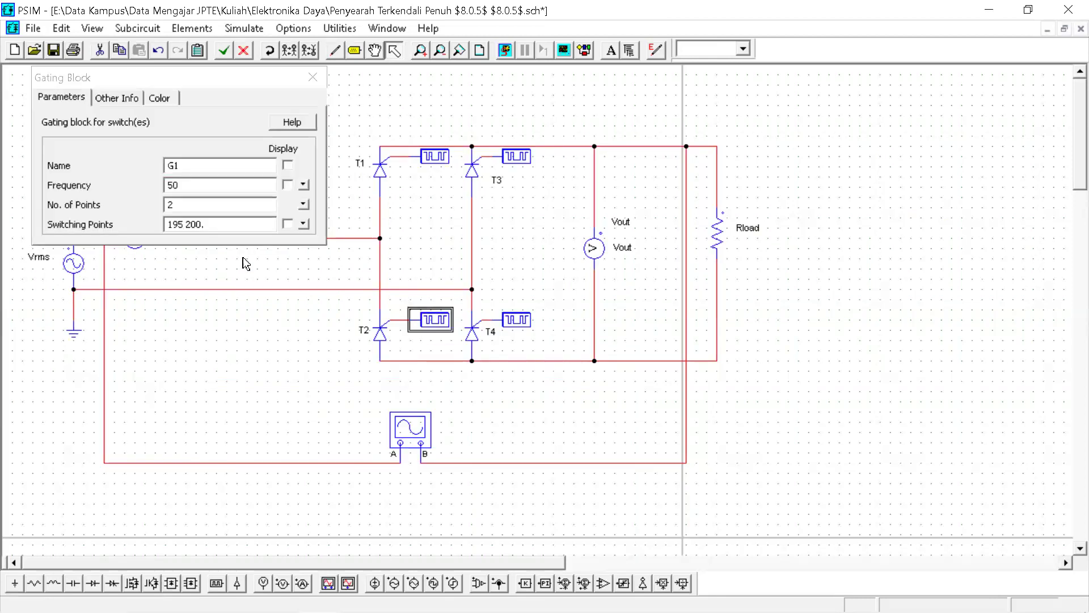
drag(177, 229, 106, 232)
text(230)
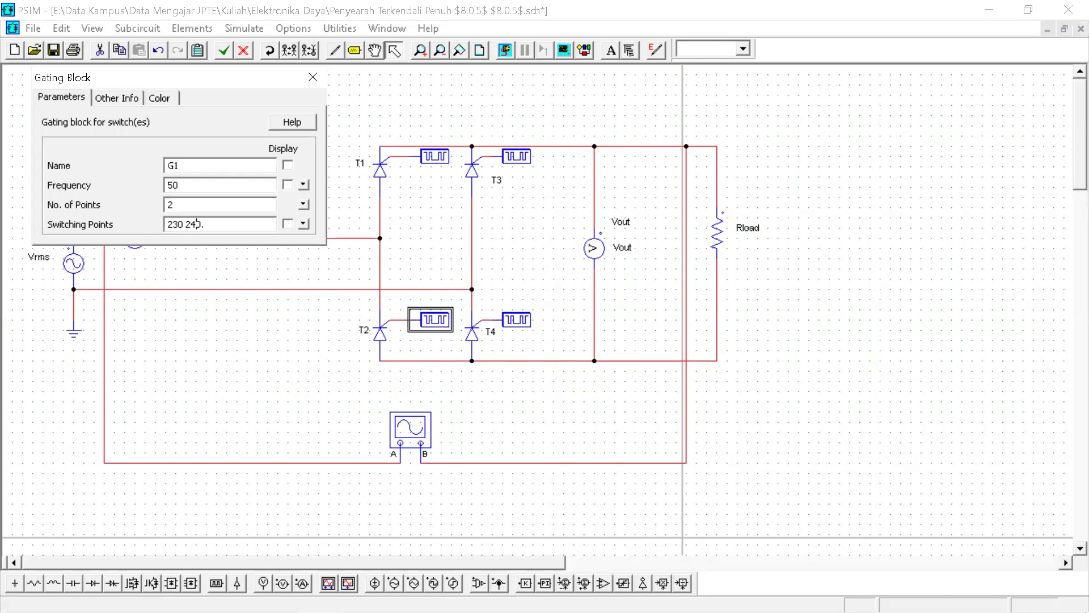
click(312, 84)
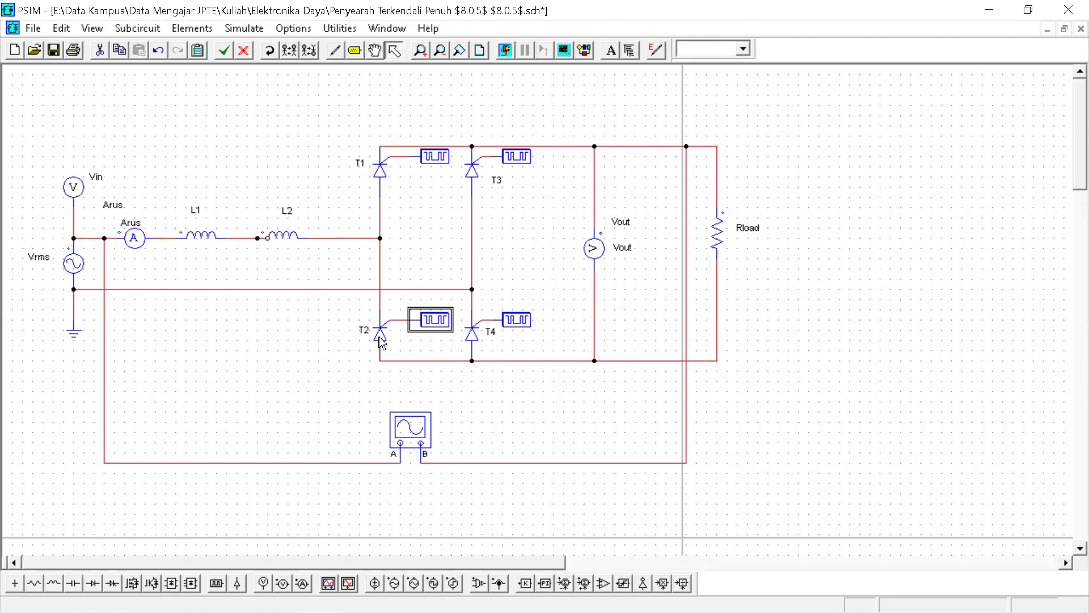
- Run the simulation and plot the Vin curve in an enlarged Simview graph
click(244, 29)
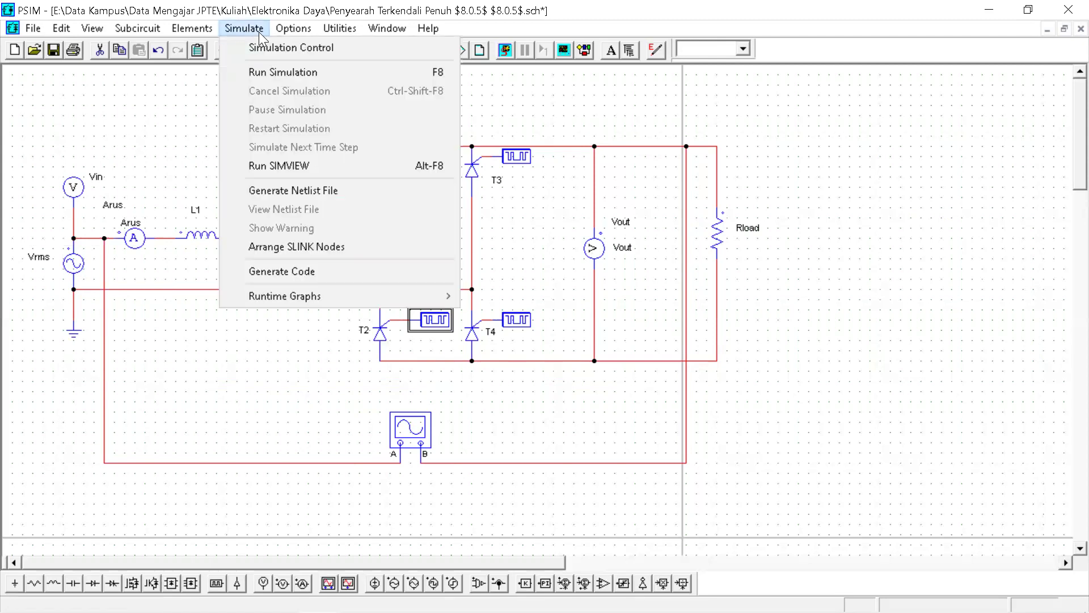
click(267, 72)
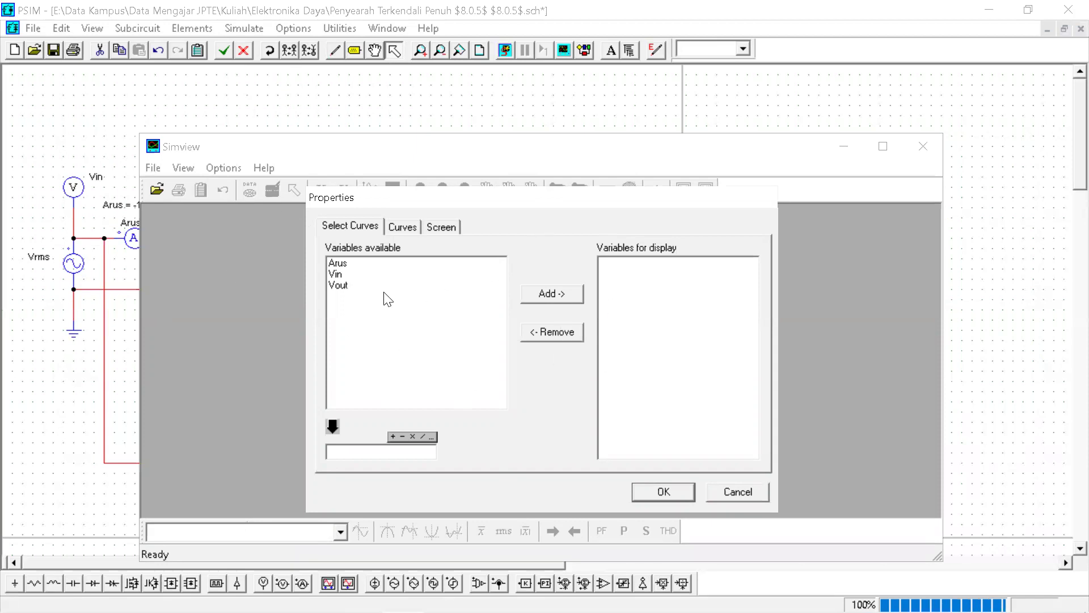
click(342, 276)
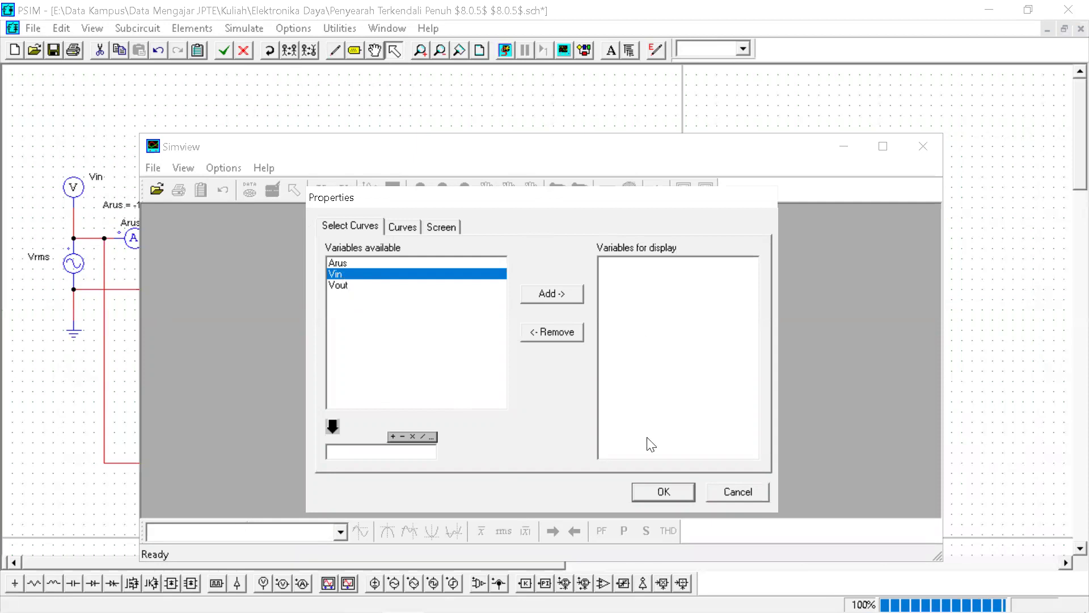
click(554, 295)
click(679, 493)
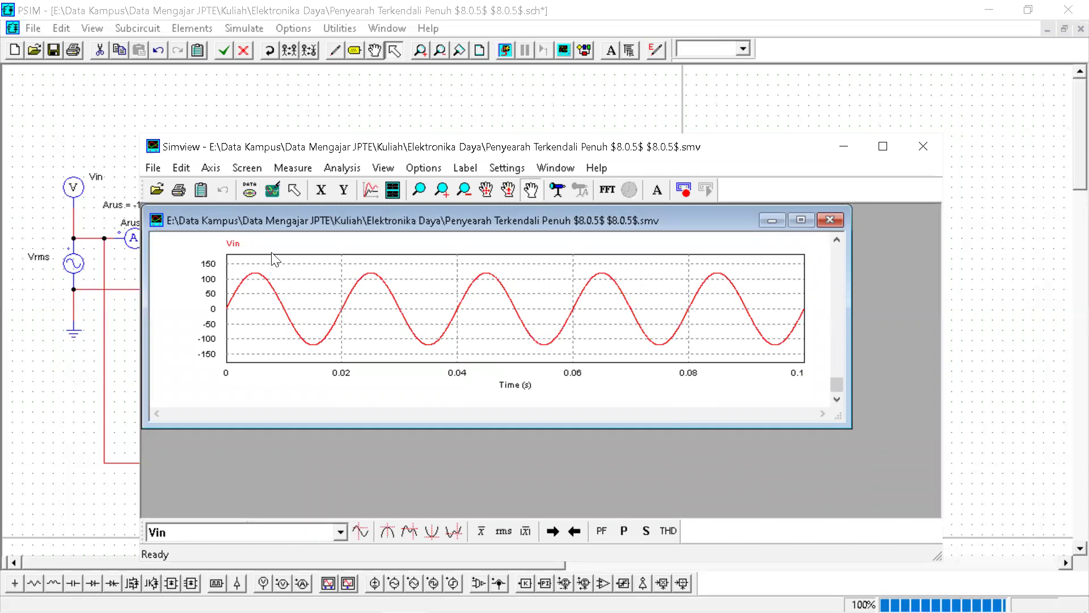
click(800, 220)
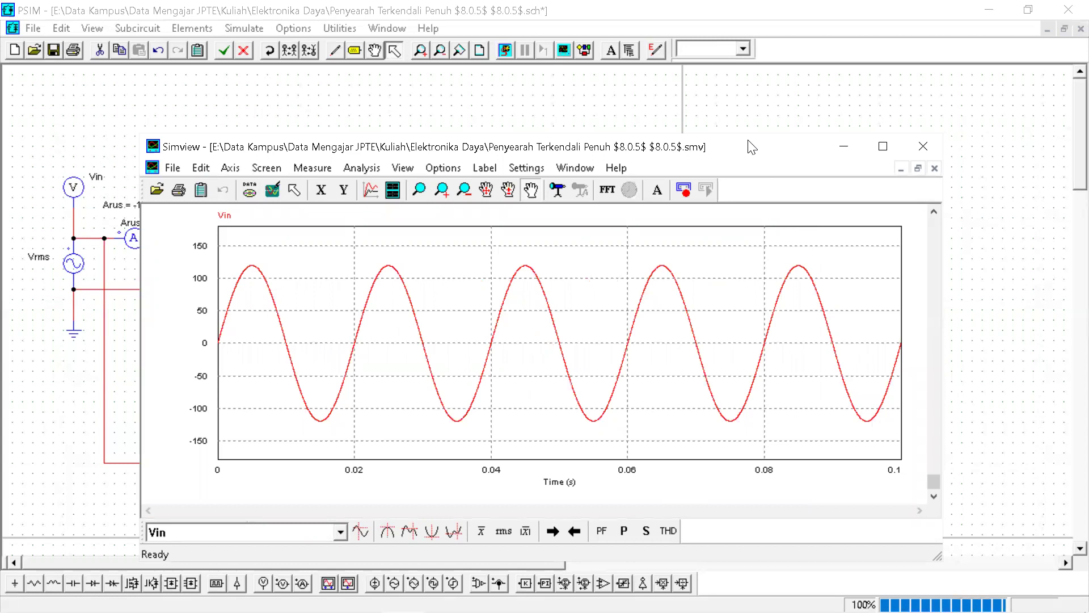
drag(751, 148, 722, 86)
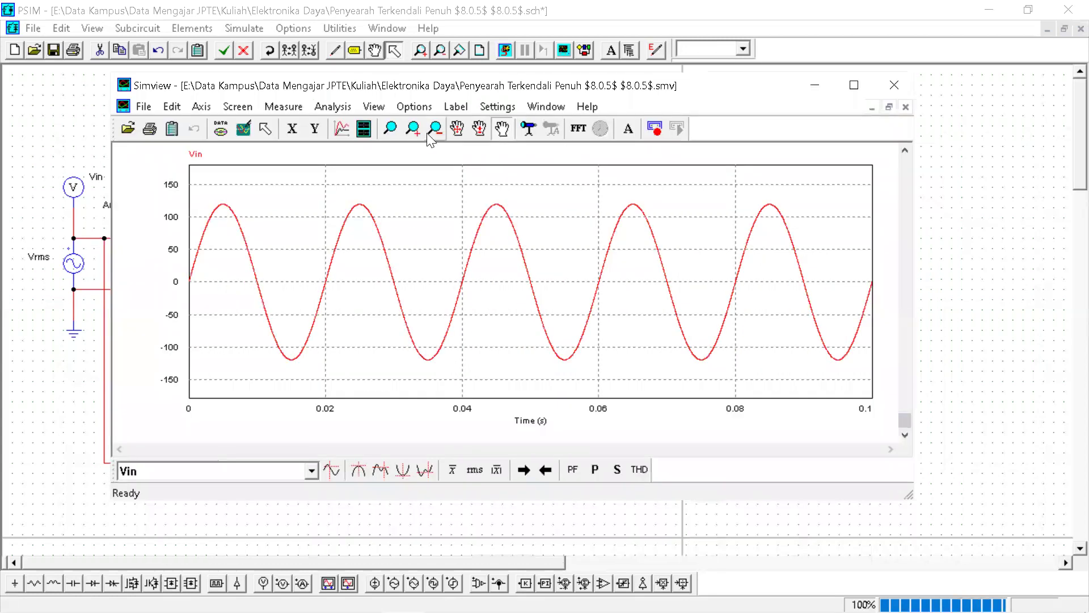
- Add a second graph screen showing the Vout curve
click(363, 129)
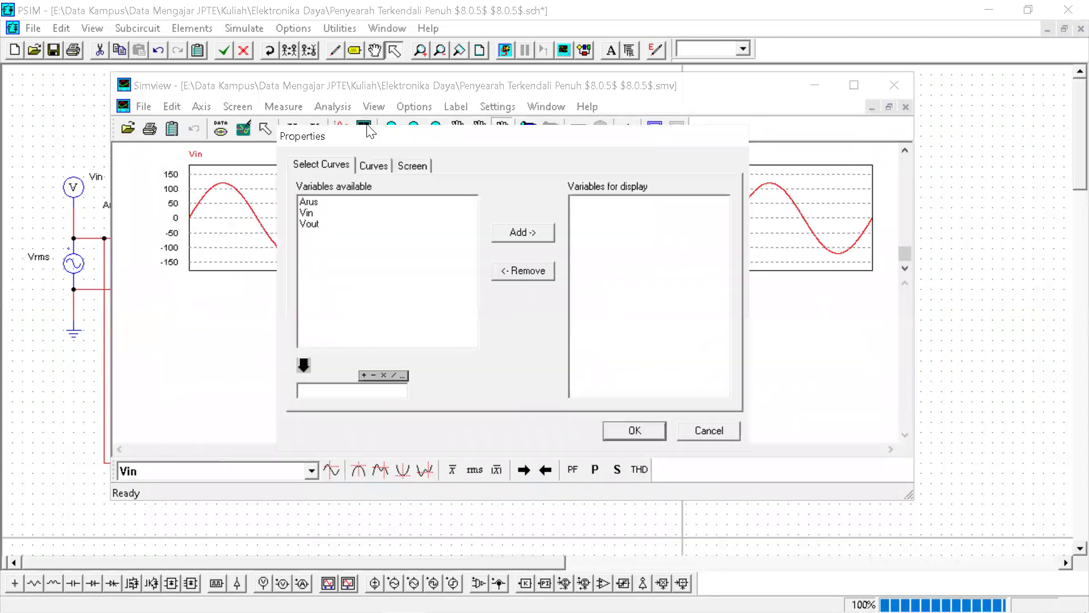
click(309, 225)
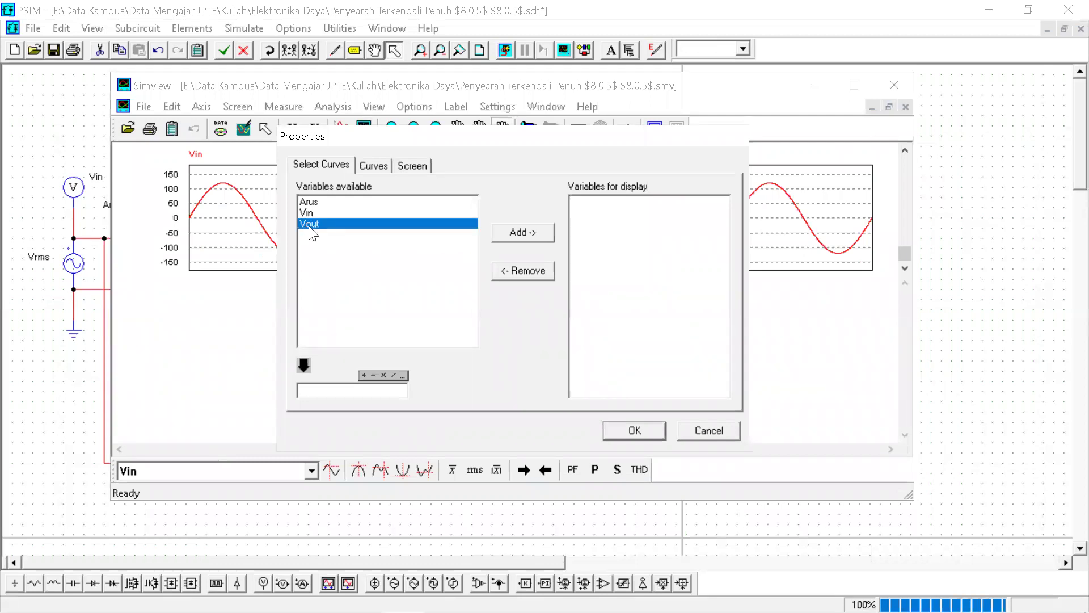
click(522, 241)
click(644, 434)
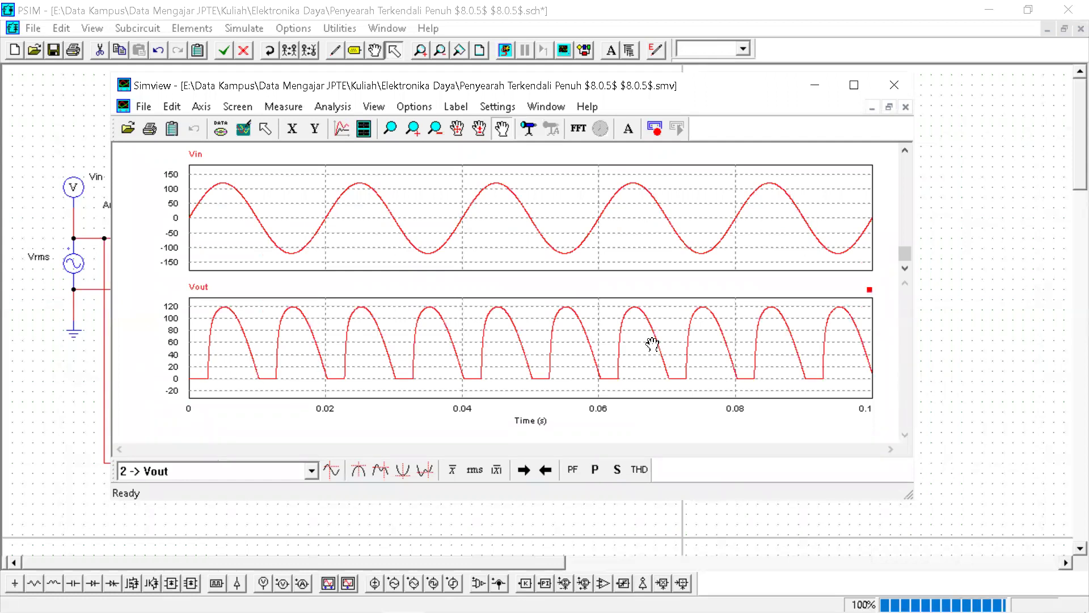
- Add a third graph screen showing the Arus current curve
click(363, 128)
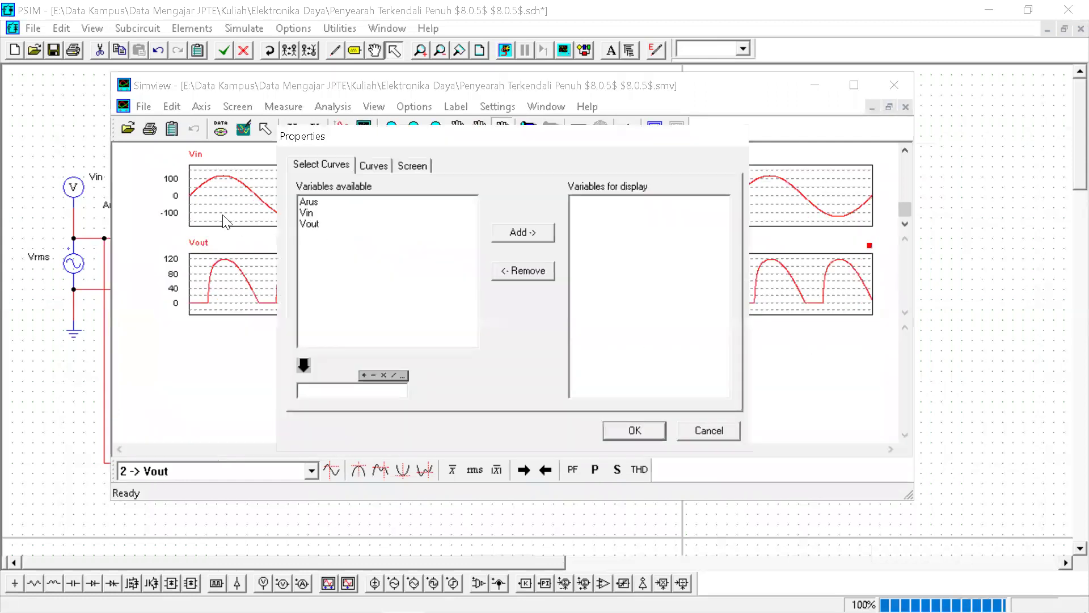
click(311, 203)
click(537, 233)
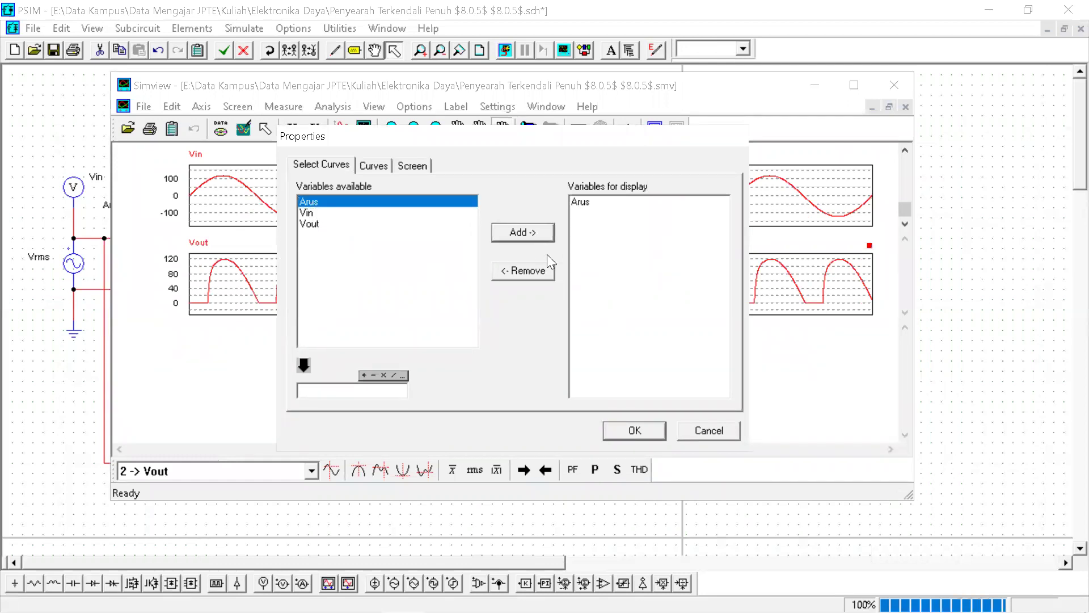
click(627, 430)
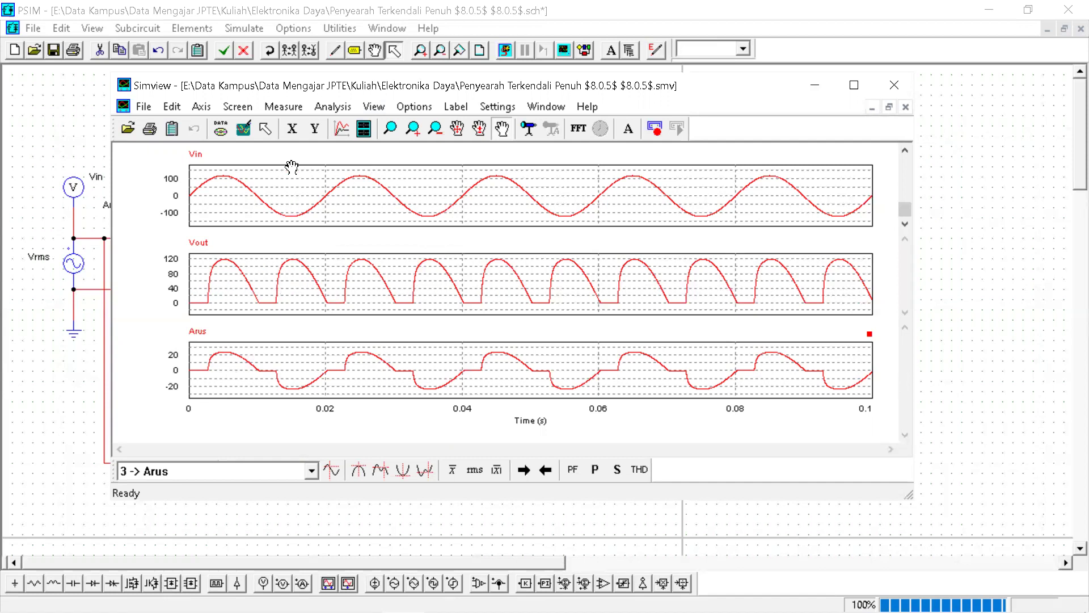
- Calculate the average and RMS values of Vin, Vout and Arus
click(324, 111)
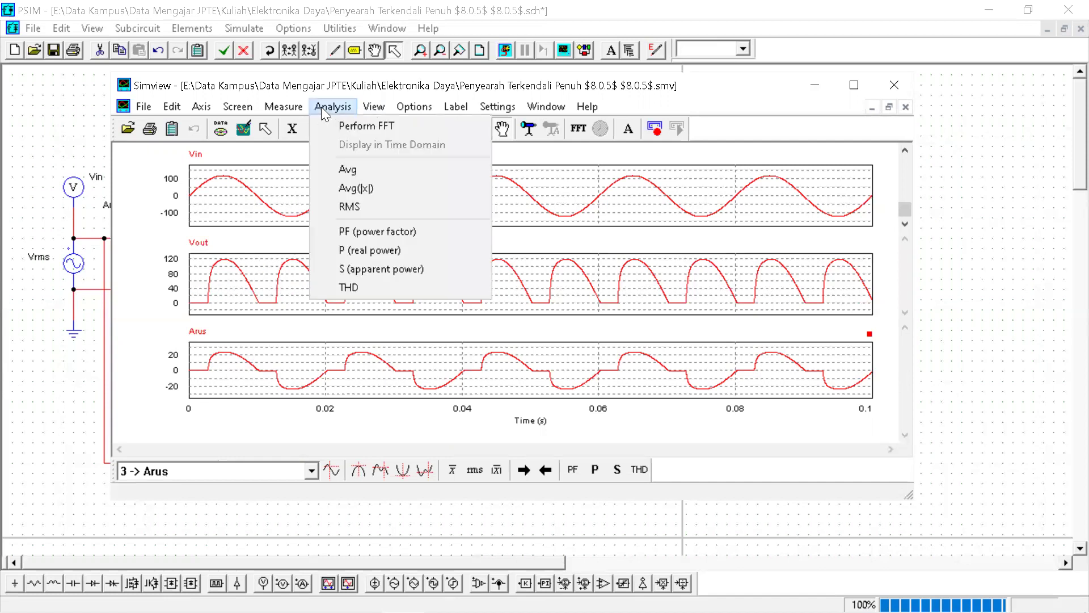
click(366, 166)
drag(820, 289, 895, 154)
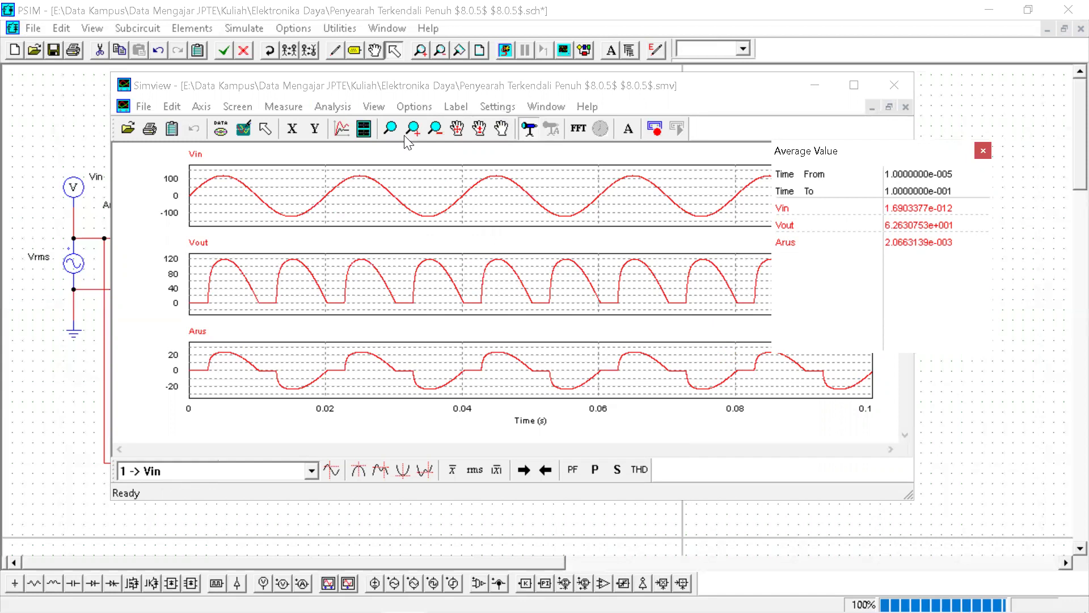
click(334, 107)
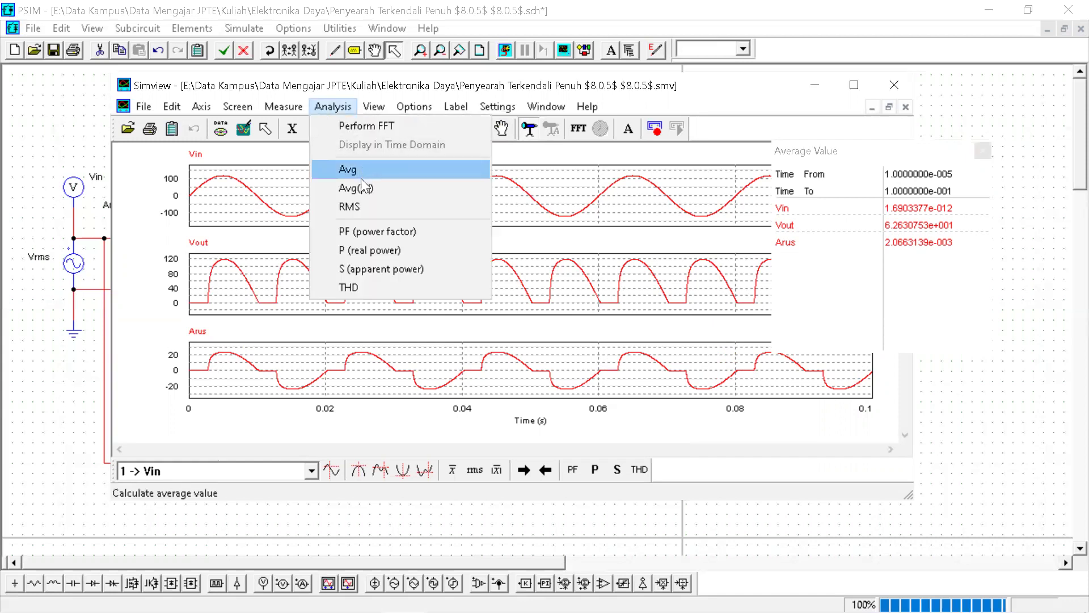
click(362, 207)
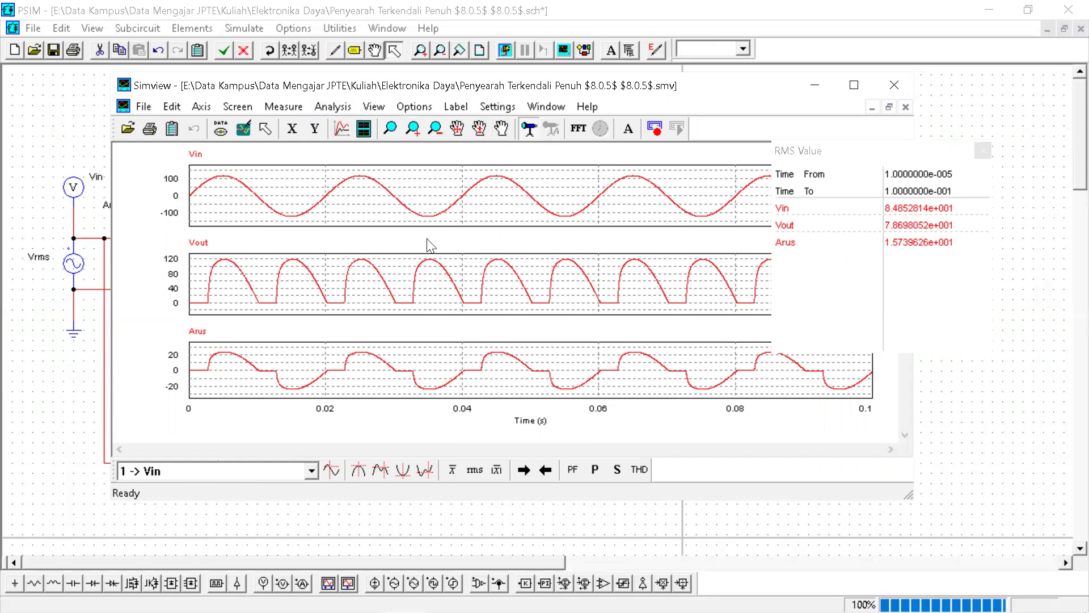
- Calculate the THD of the plotted curves using a fundamental frequency of 50 Hz
click(332, 106)
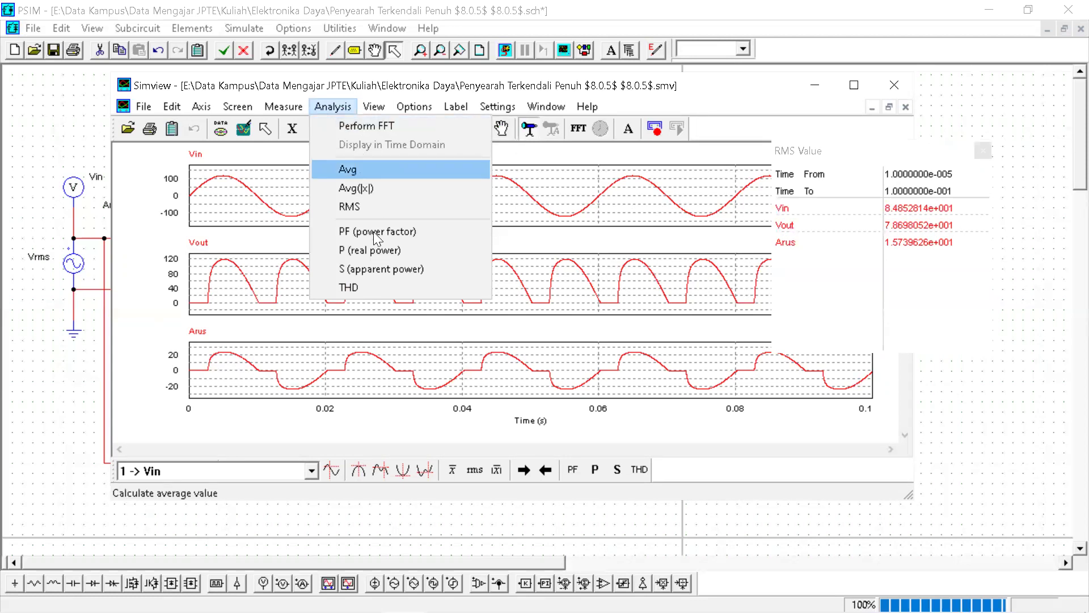
click(375, 288)
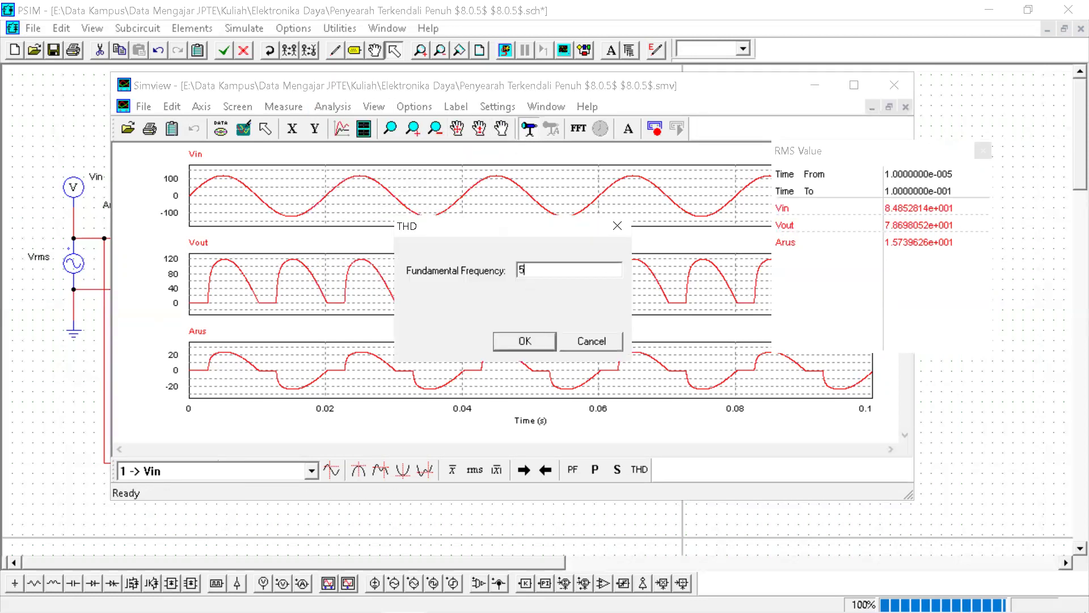
click(523, 342)
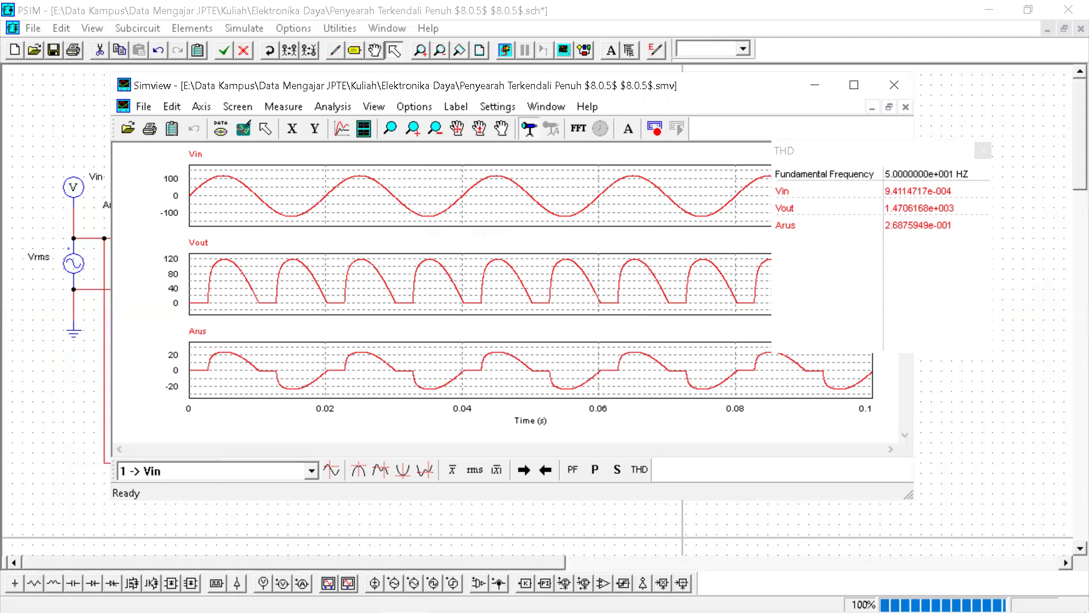
- Switch to the PowerPoint slide show and go back to the "Jenis Rangkaian" slide
key(alt+Tab)
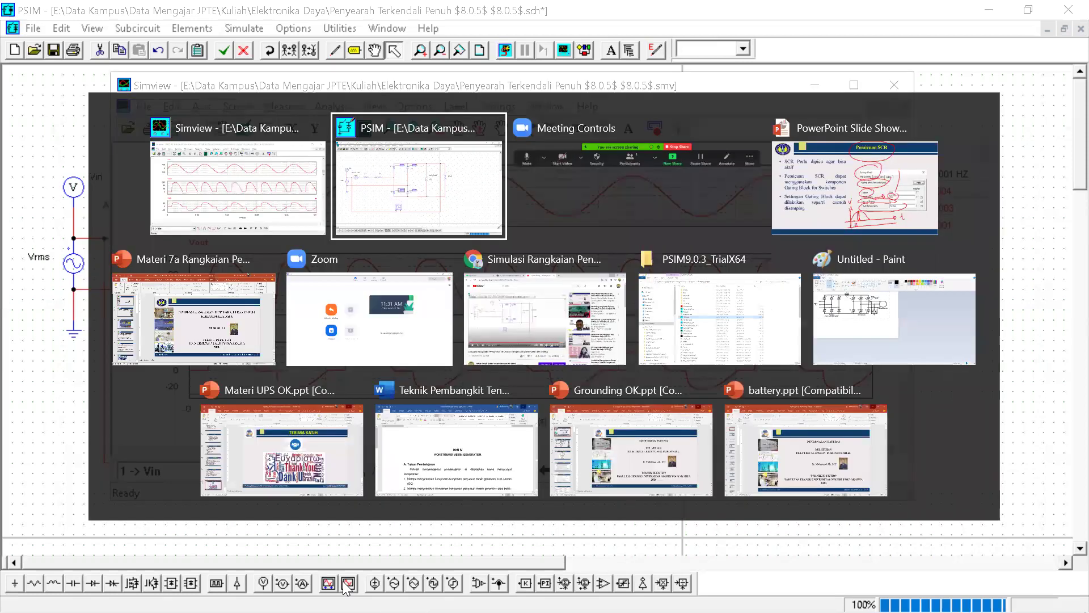
key(alt+Tab)
key(alt+Tab)
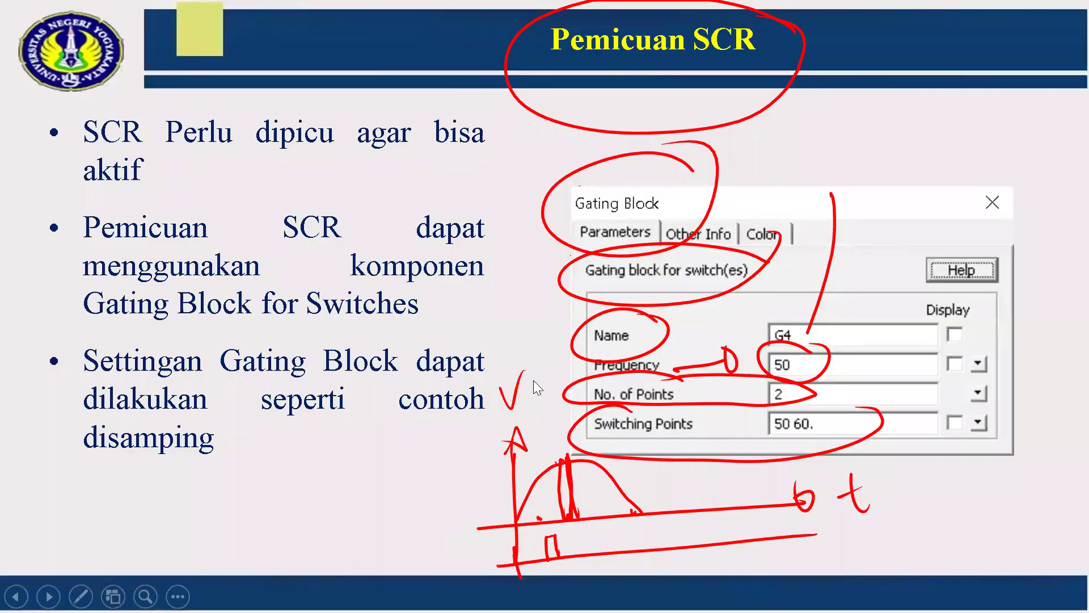
key(Left)
key(Left)
key(Left)
key(Left)
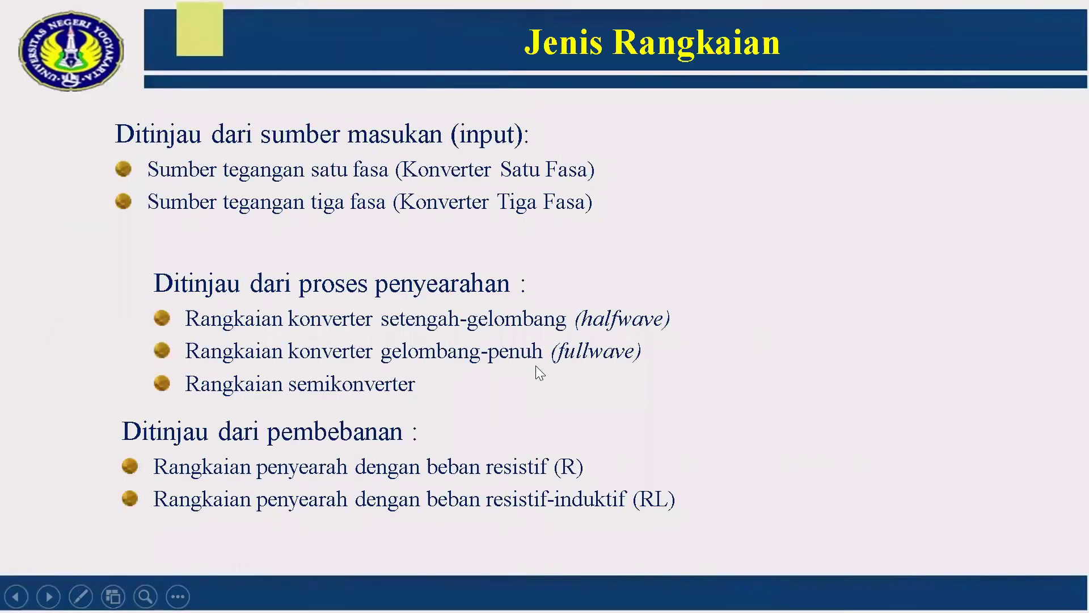